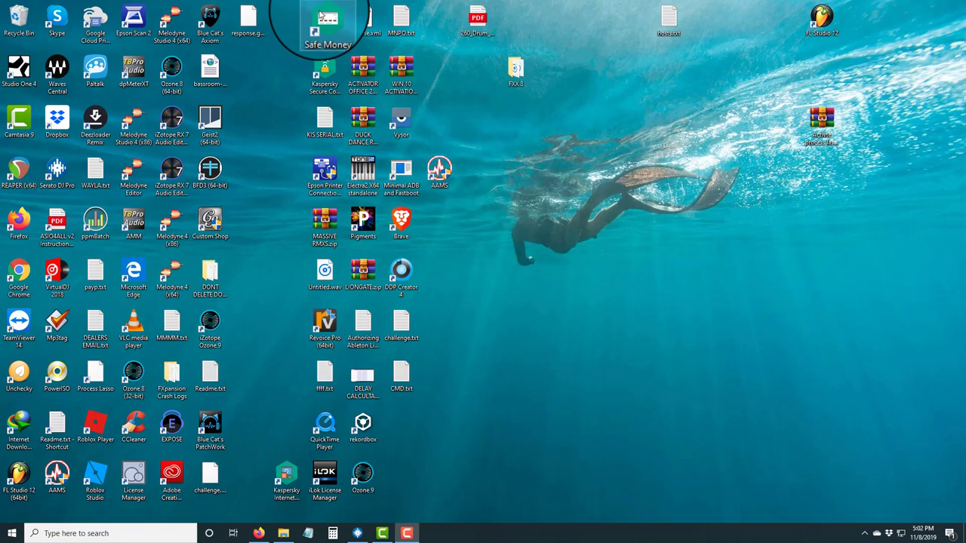
- Search the web for REAPER in Firefox and open the official reaper.fm website
left_click_drag(322, 15, 322, 17)
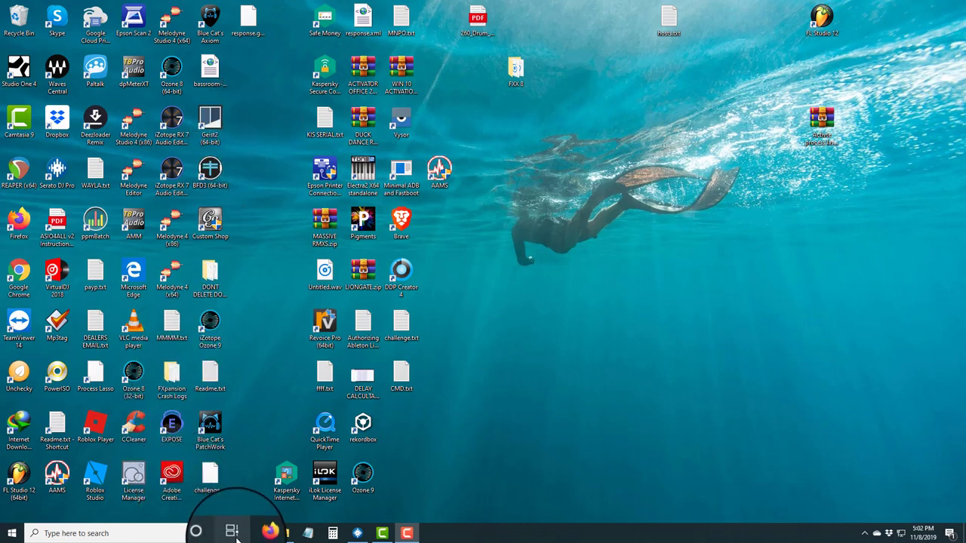
left_click(259, 531)
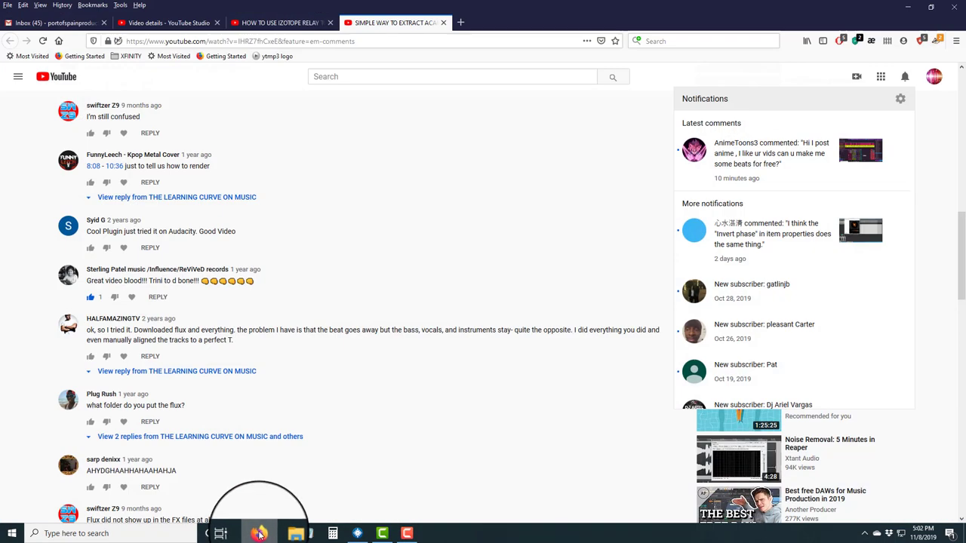
left_click(676, 41)
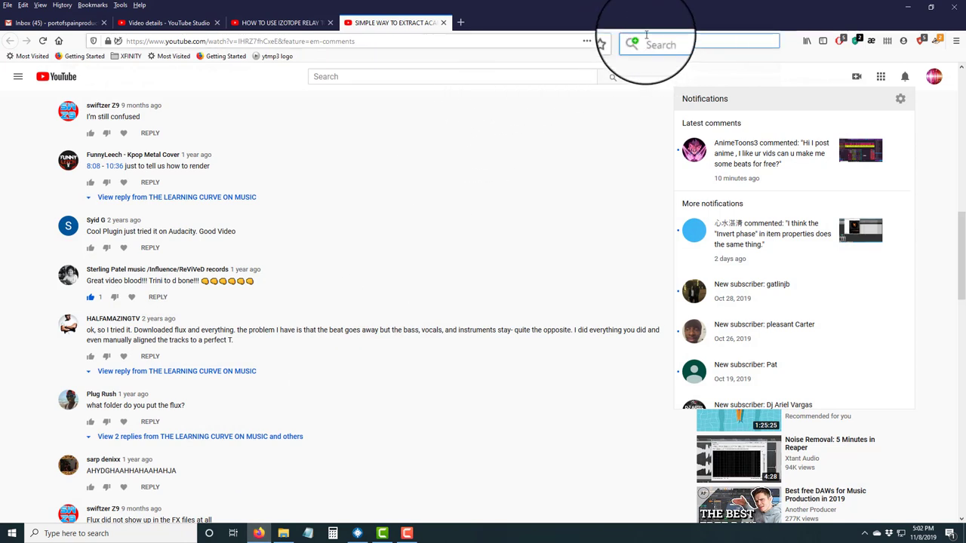
type("REAPER")
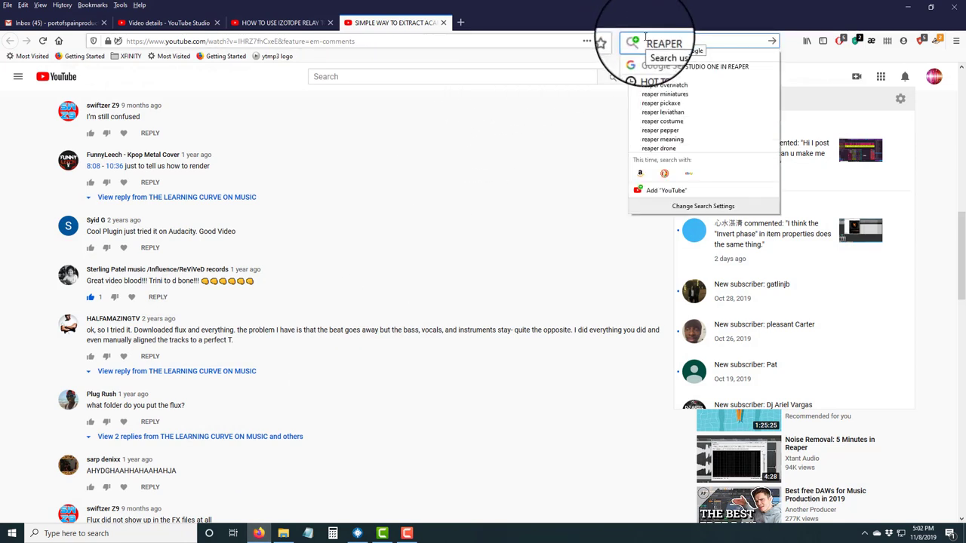
key("Return")
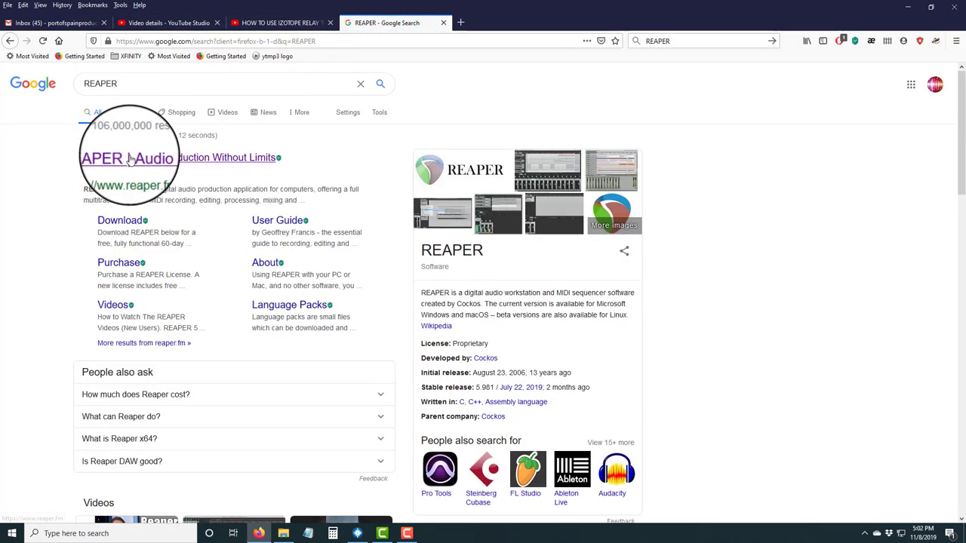
left_click(129, 158)
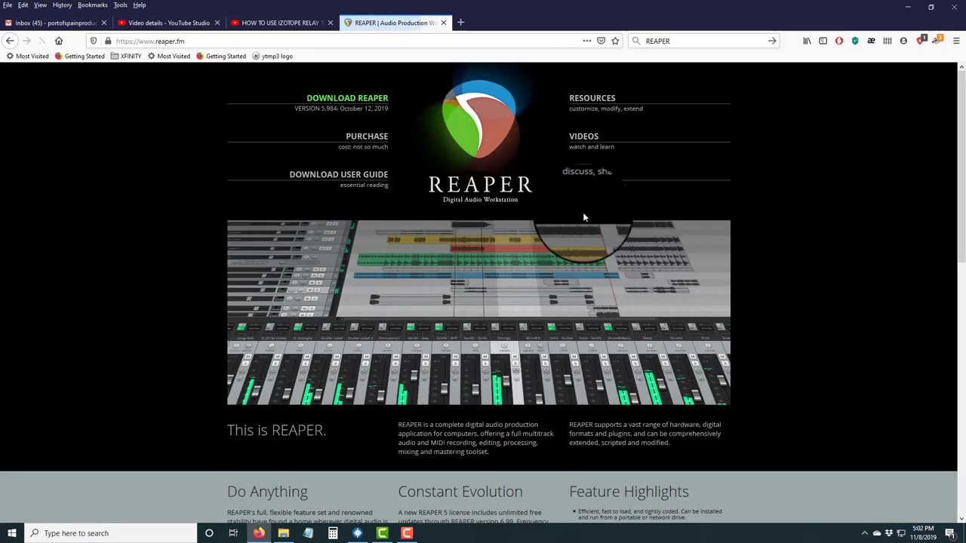
- Look over the REAPER home page, open its download page to view the available versions, and minimize the browser
scroll(485, 233, "down", 3)
scroll(485, 233, "down", 3)
scroll(477, 228, "up", 6)
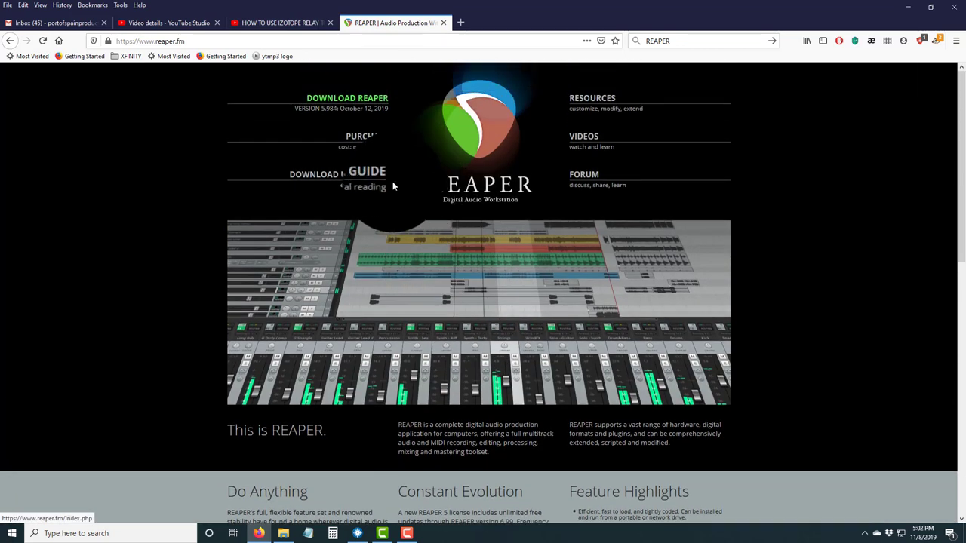
left_click(355, 98)
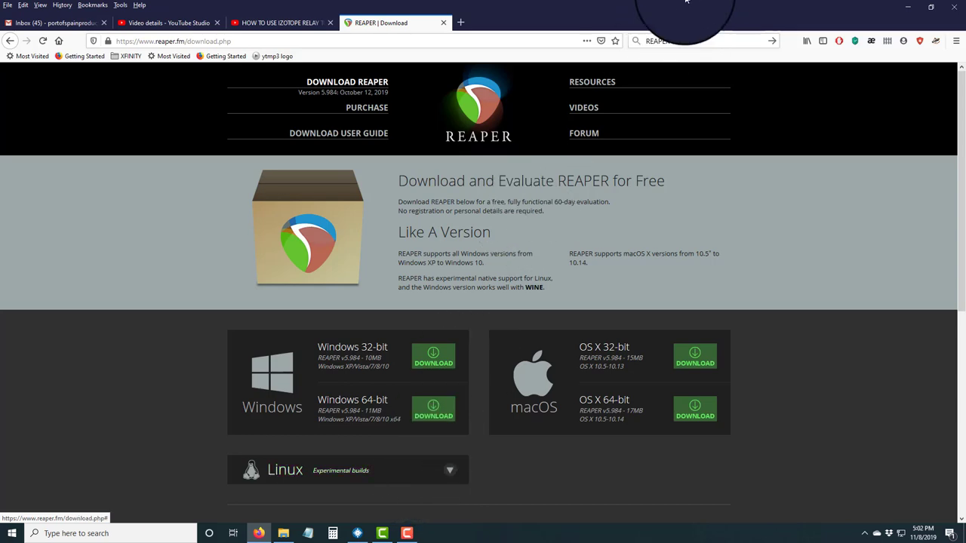
left_click(908, 7)
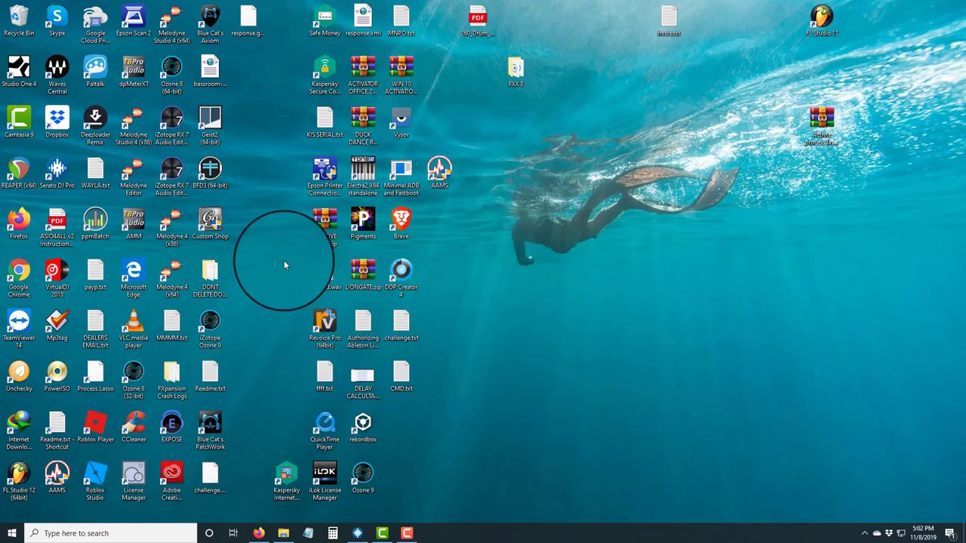
- Launch REAPER (x64) from the desktop and insert a new track in the empty project
double_click(19, 175)
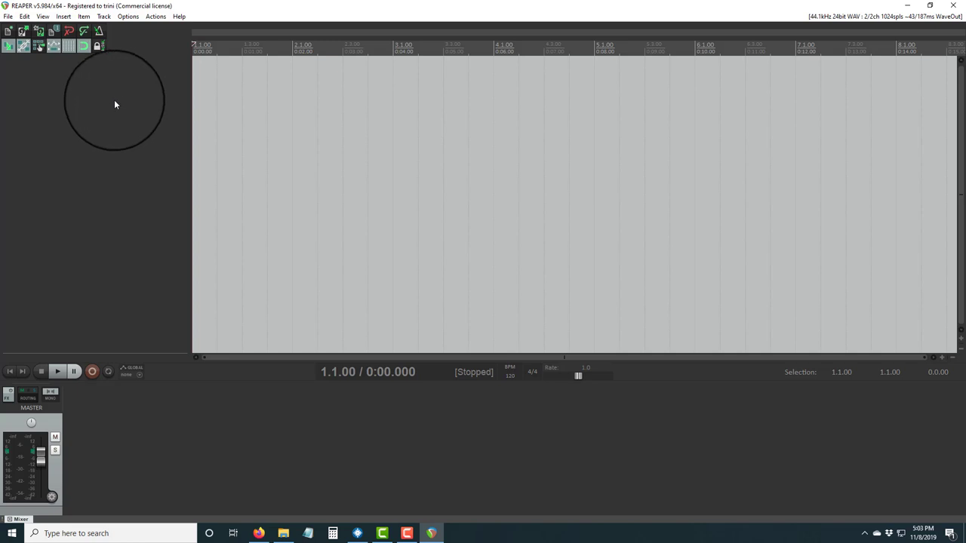
left_click(104, 18)
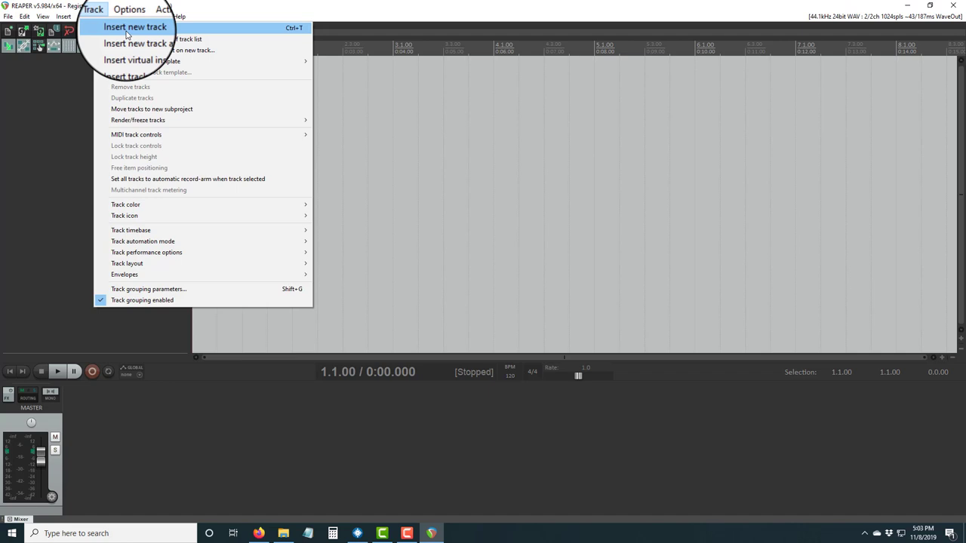
left_click(126, 31)
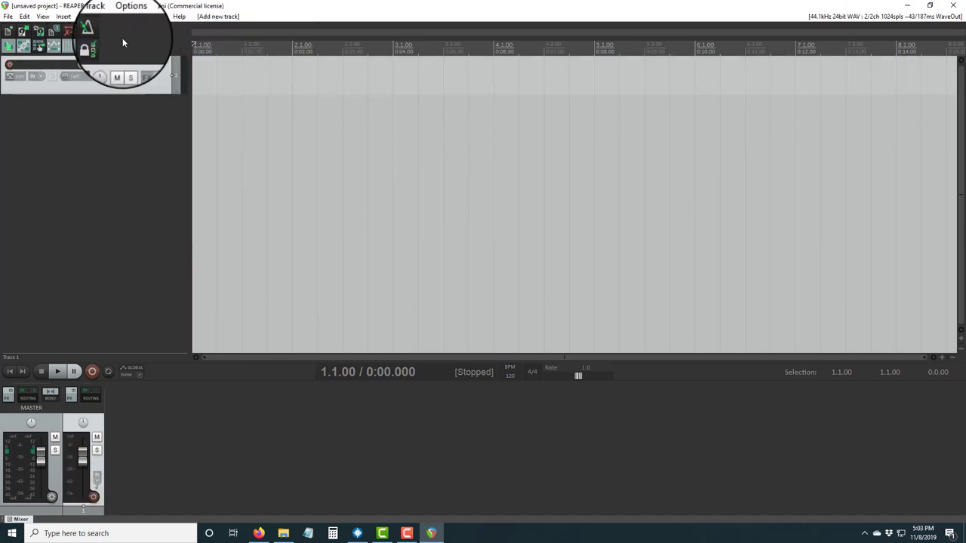
- Set the new track's input to stereo Left / Right and arm the track for recording
left_click(117, 75)
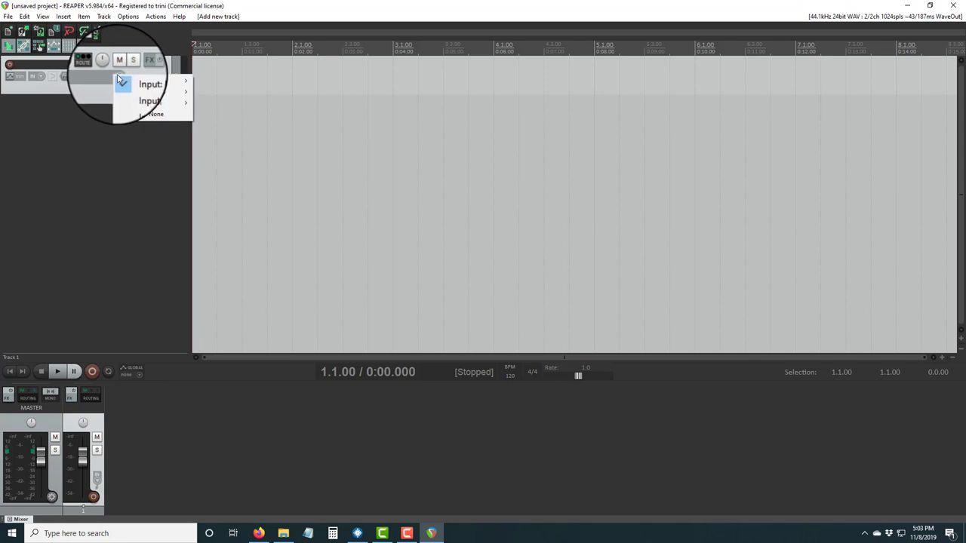
left_click(77, 87)
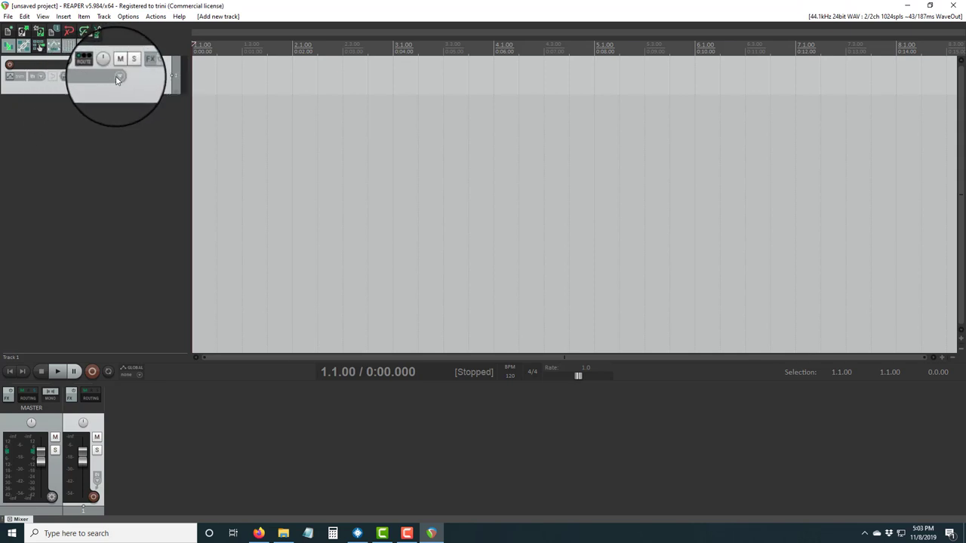
left_click(117, 78)
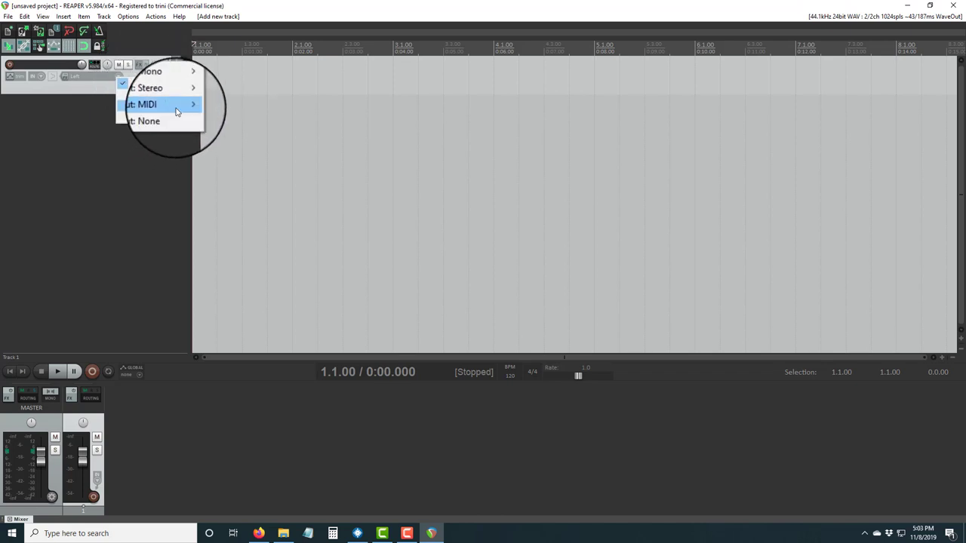
mouse_move(169, 94)
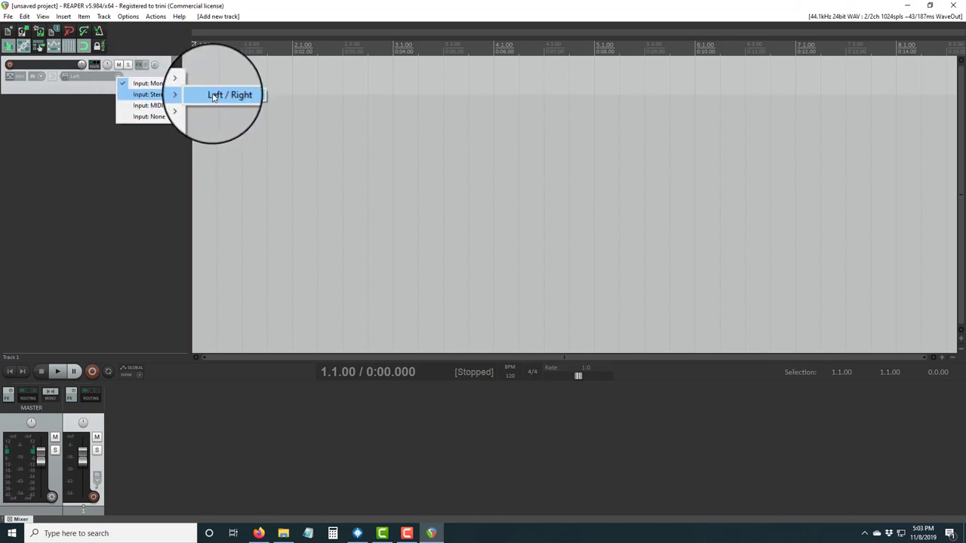
left_click(214, 95)
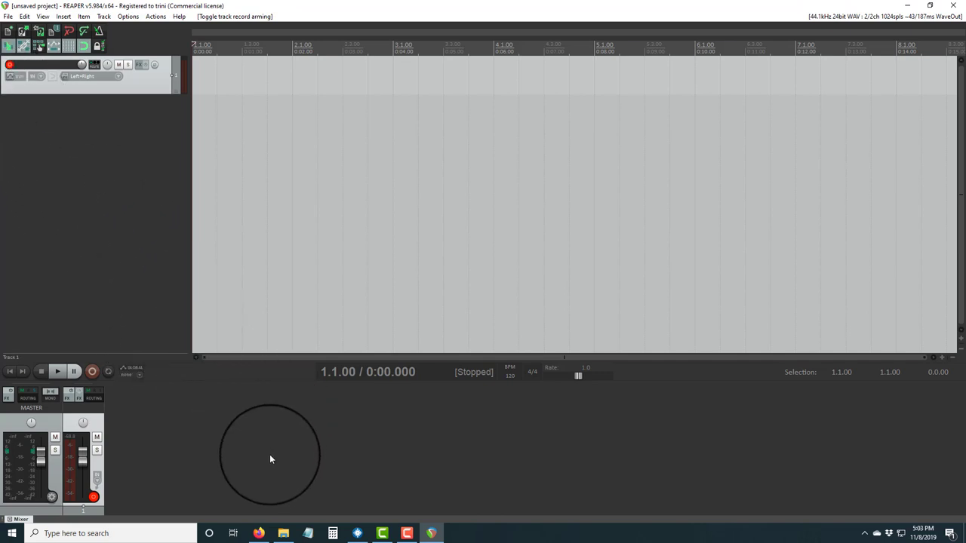
- Minimize REAPER, view the songs in the HEAD TO TOE RIDDIM crate in Serato DJ Pro, and minimize it
left_click(431, 533)
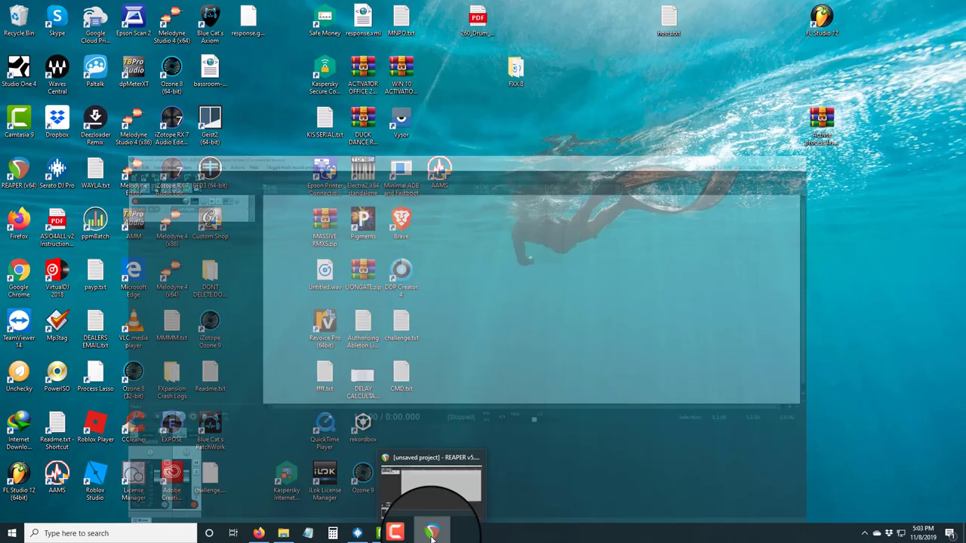
mouse_move(357, 533)
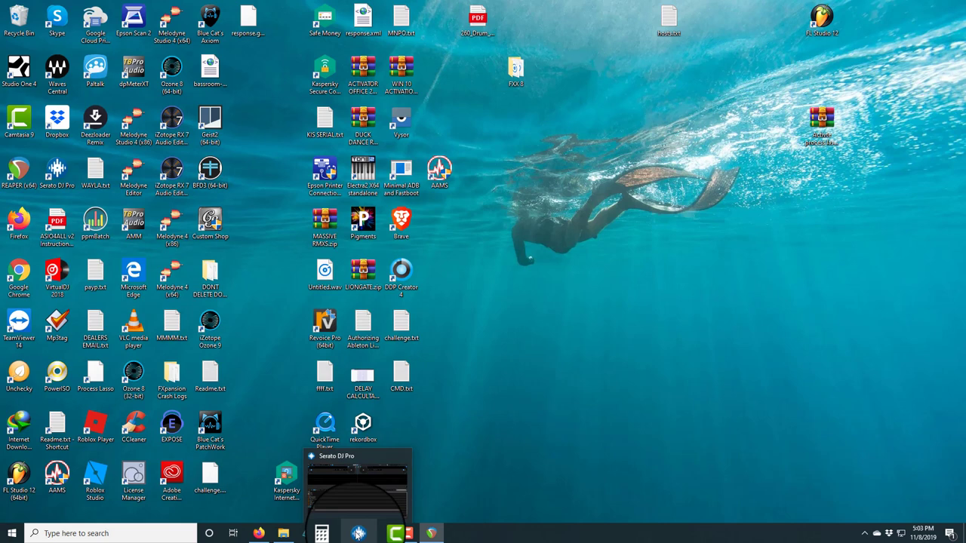
left_click(358, 533)
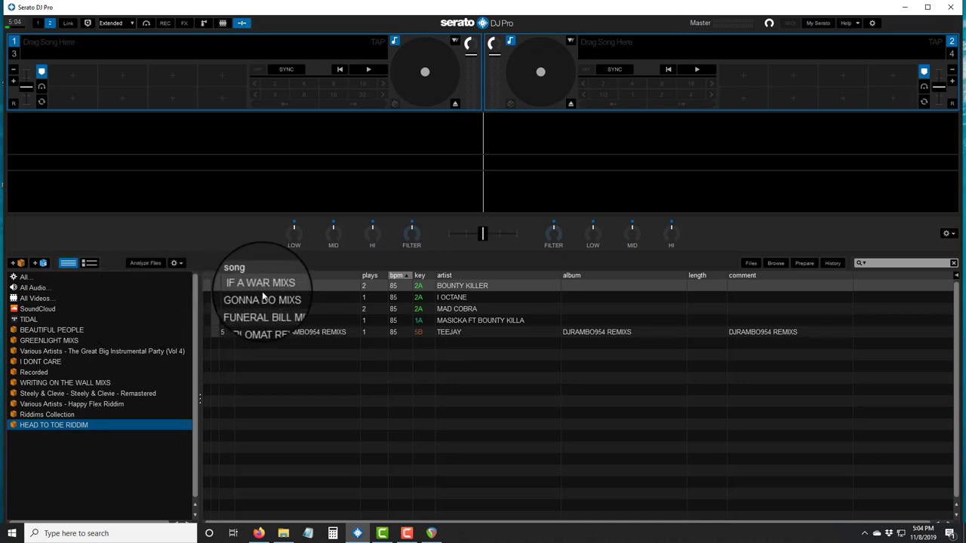
left_click(906, 9)
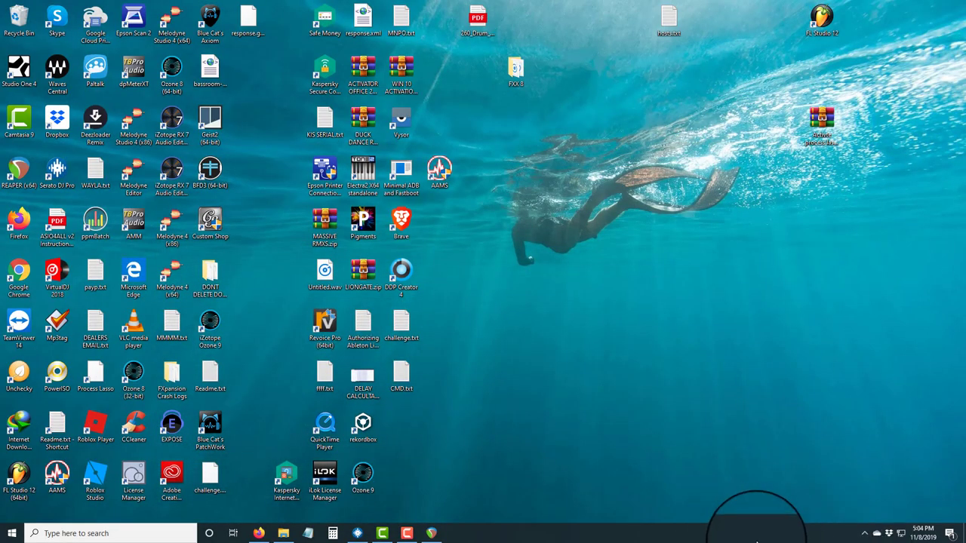
- Check the output and input devices in the Windows sound settings, and close the settings window
left_click(864, 533)
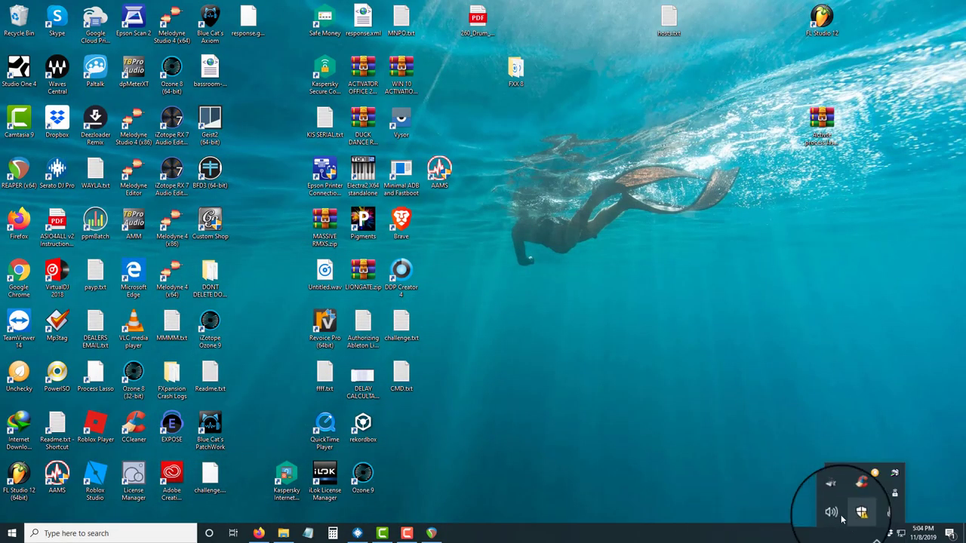
right_click(833, 514)
left_click(871, 454)
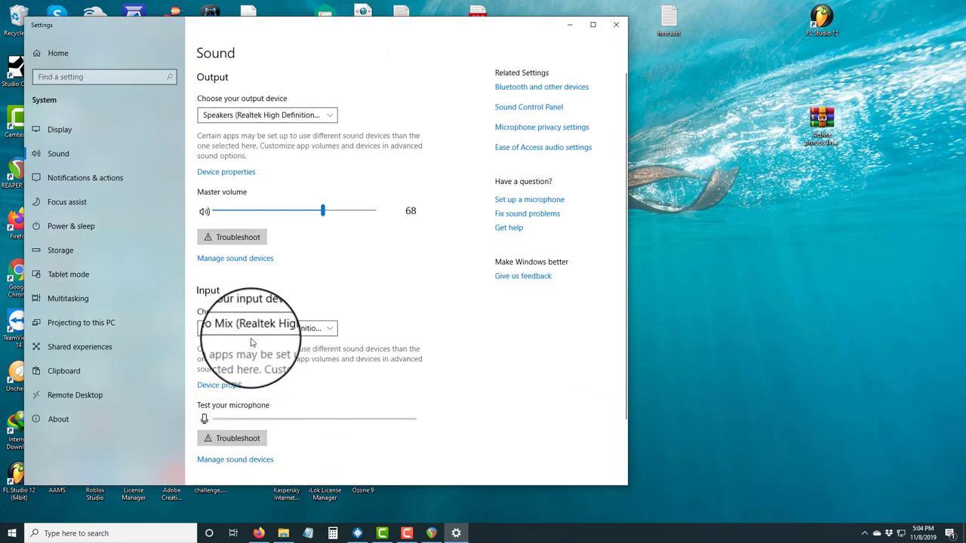
left_click(875, 533)
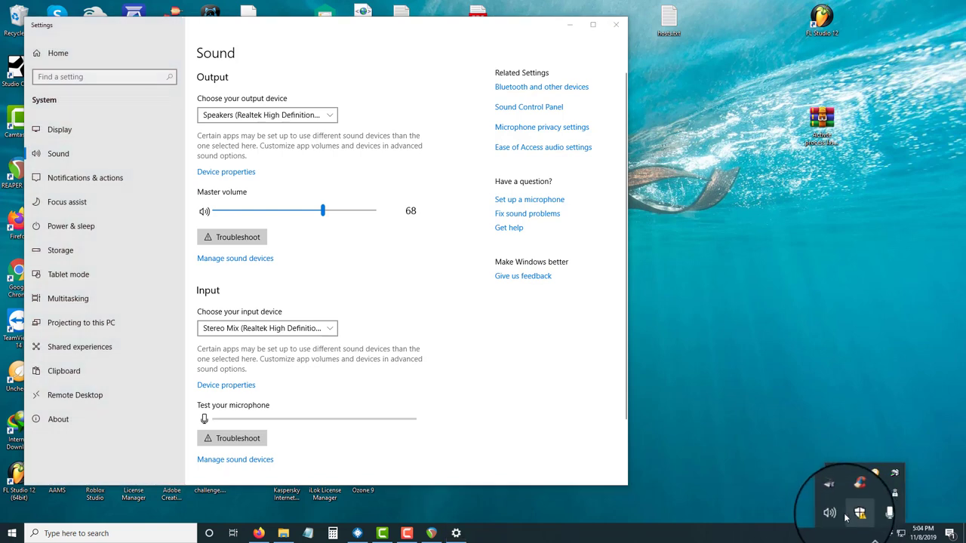
right_click(829, 513)
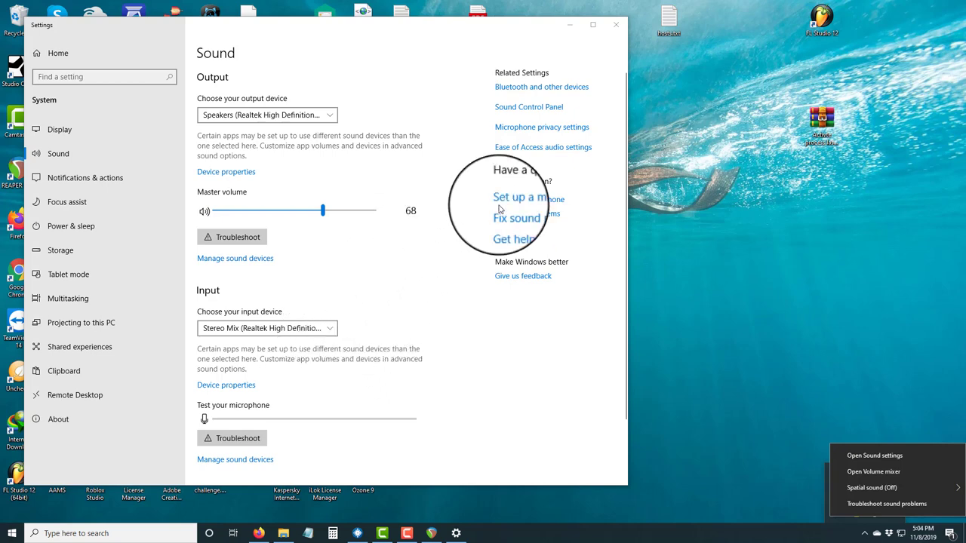
left_click(617, 24)
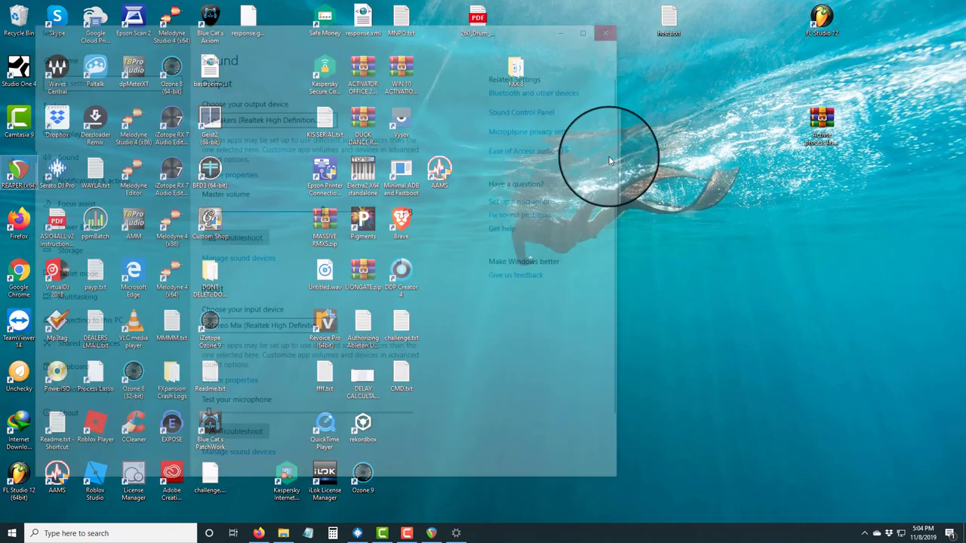
- In Serato DJ Pro, load IF A WAR MIXS onto deck 1 and play it with the crossfader fully on deck 1's side
left_click(407, 533)
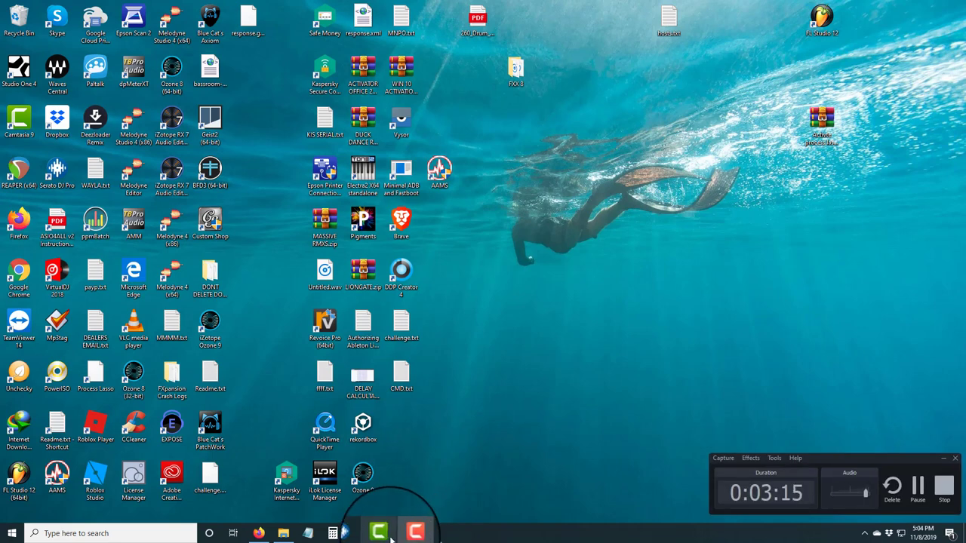
left_click(361, 532)
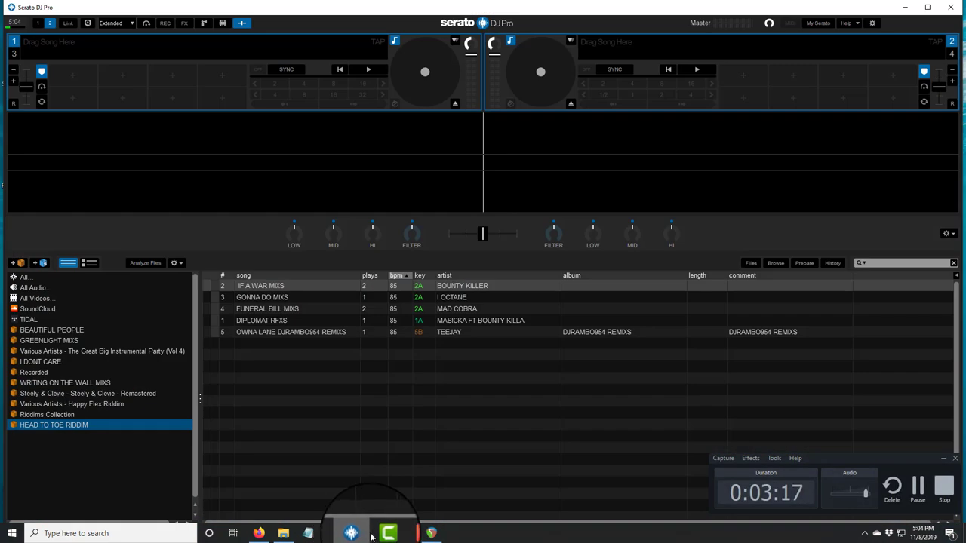
left_click_drag(262, 286, 228, 59)
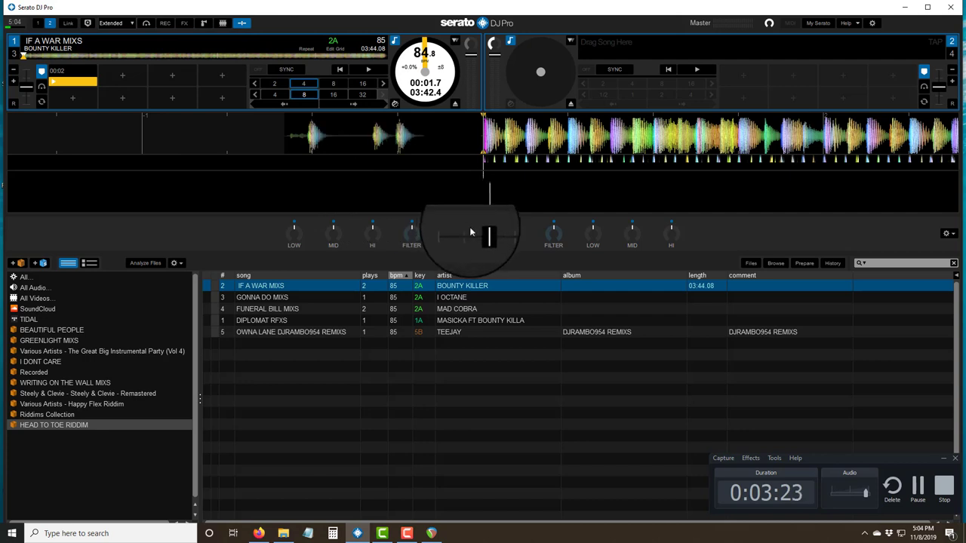
left_click_drag(484, 233, 357, 223)
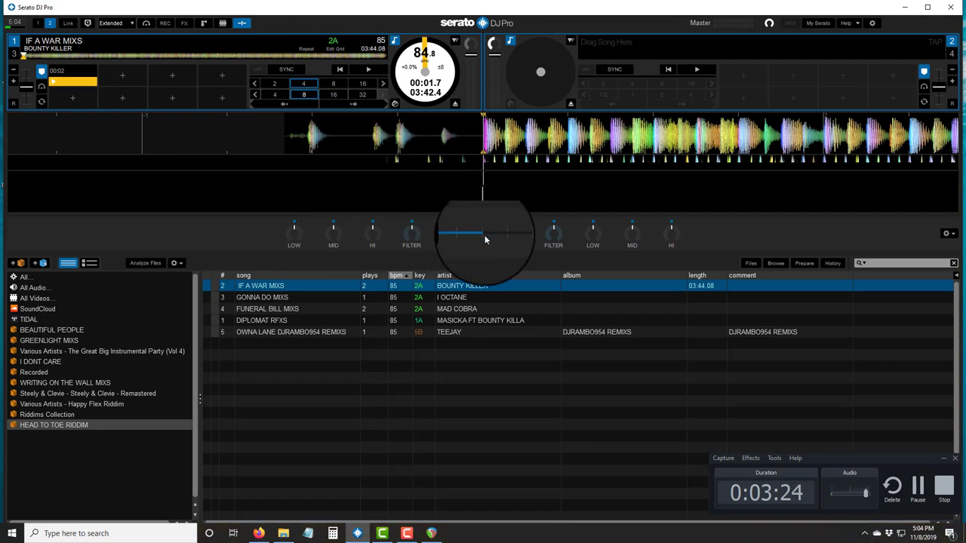
left_click(368, 70)
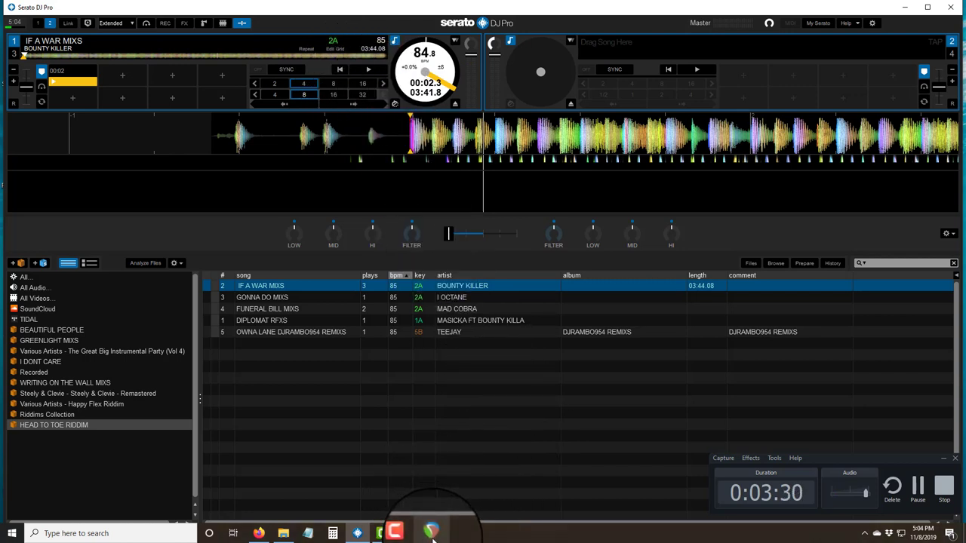
- Switch to REAPER, start recording on the armed track, and return to Serato DJ Pro
mouse_move(430, 533)
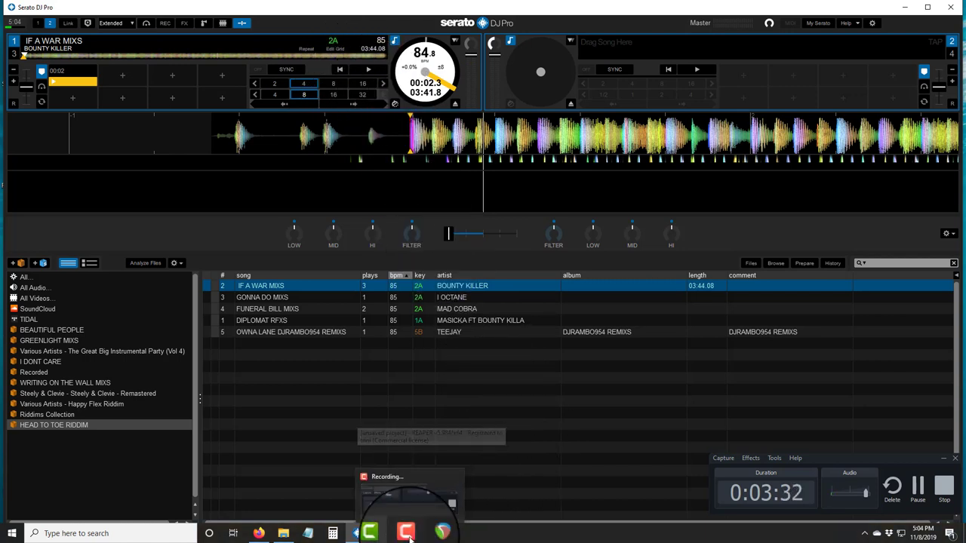
left_click(431, 533)
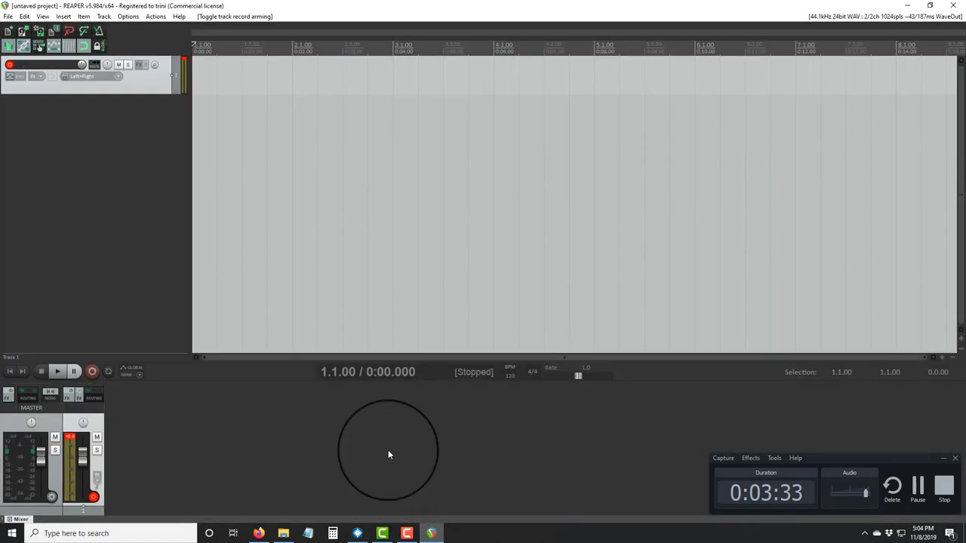
left_click(92, 371)
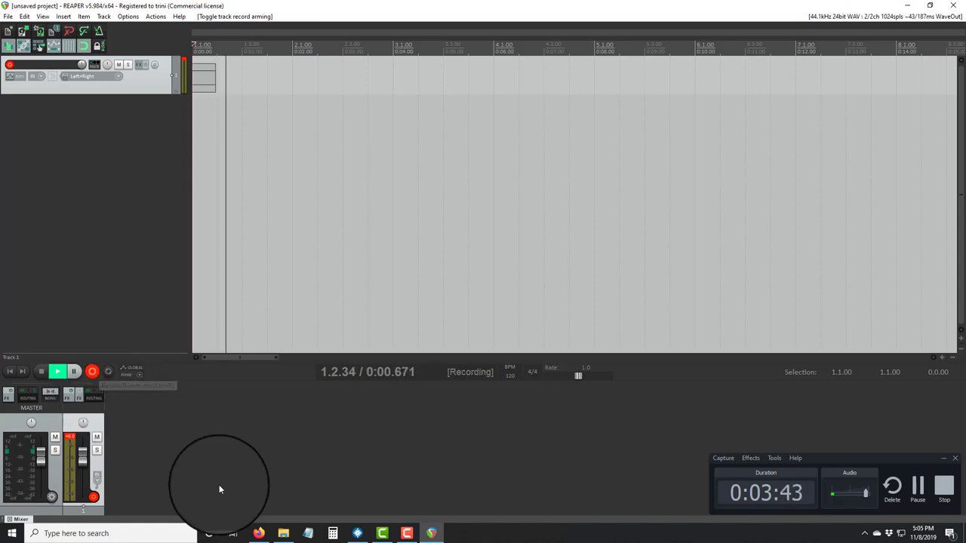
left_click(358, 529)
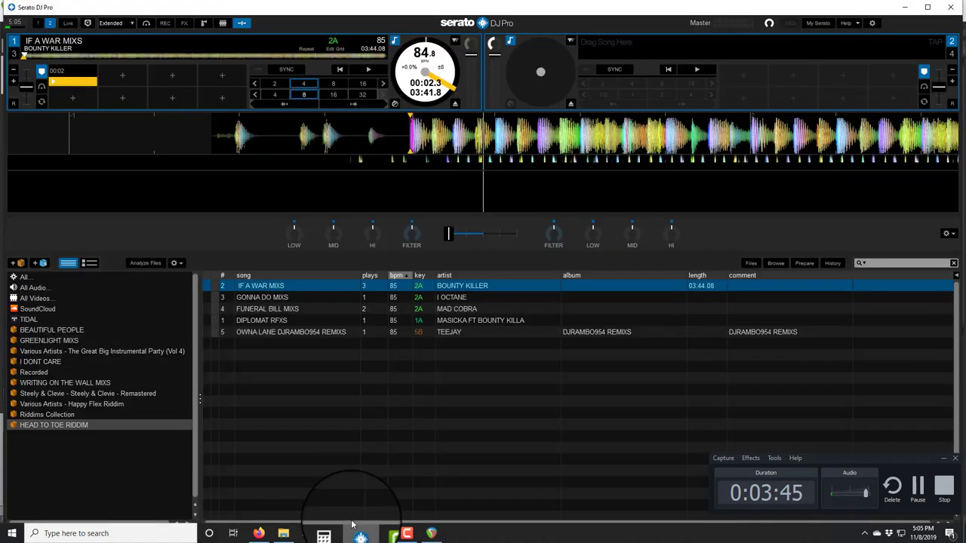
- Start playback on deck 1, load FUNERAL BILL MIXS onto deck 2, and play deck 2
left_click(368, 70)
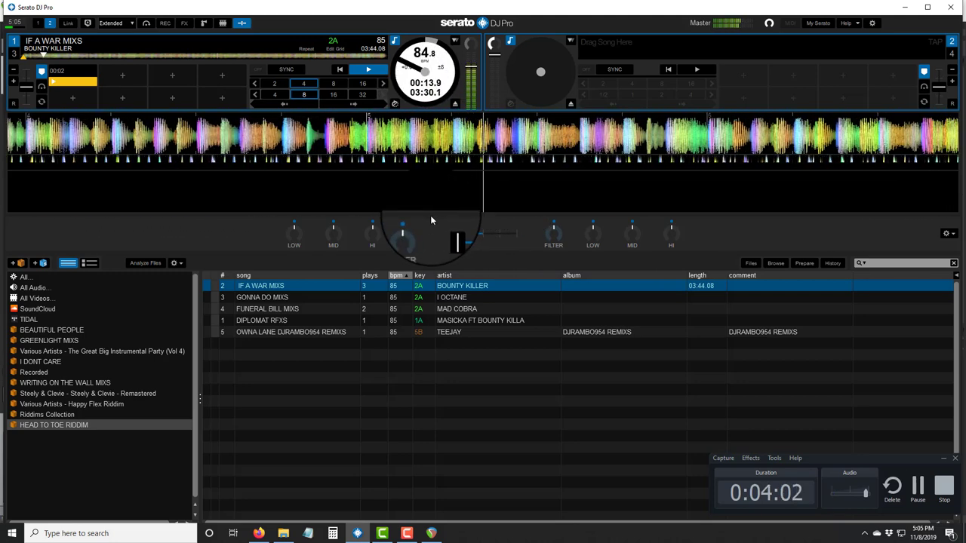
left_click(267, 333)
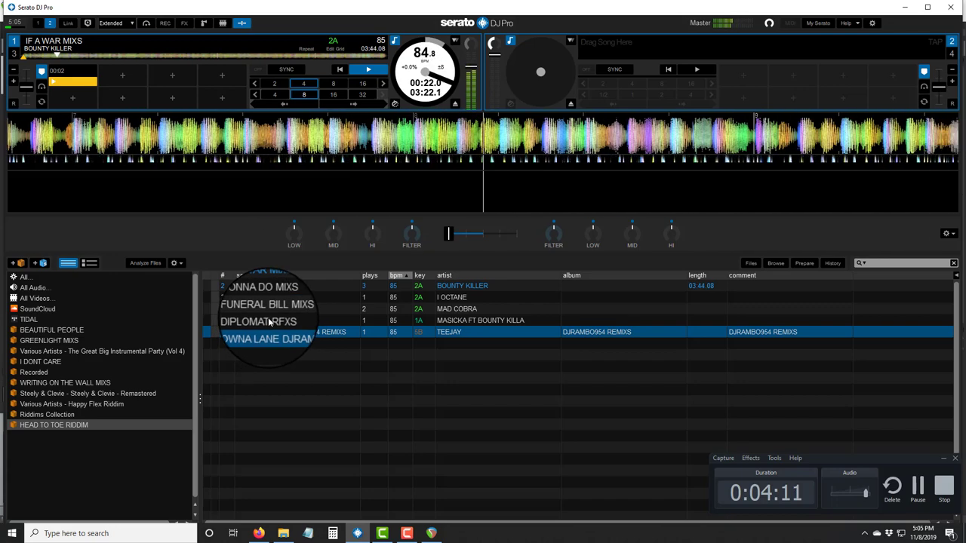
left_click_drag(275, 309, 540, 86)
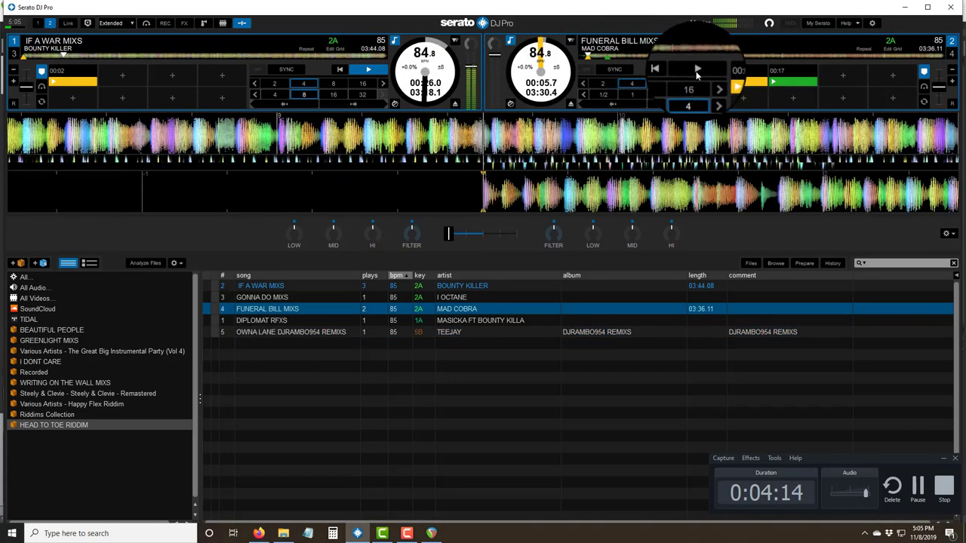
left_click(696, 70)
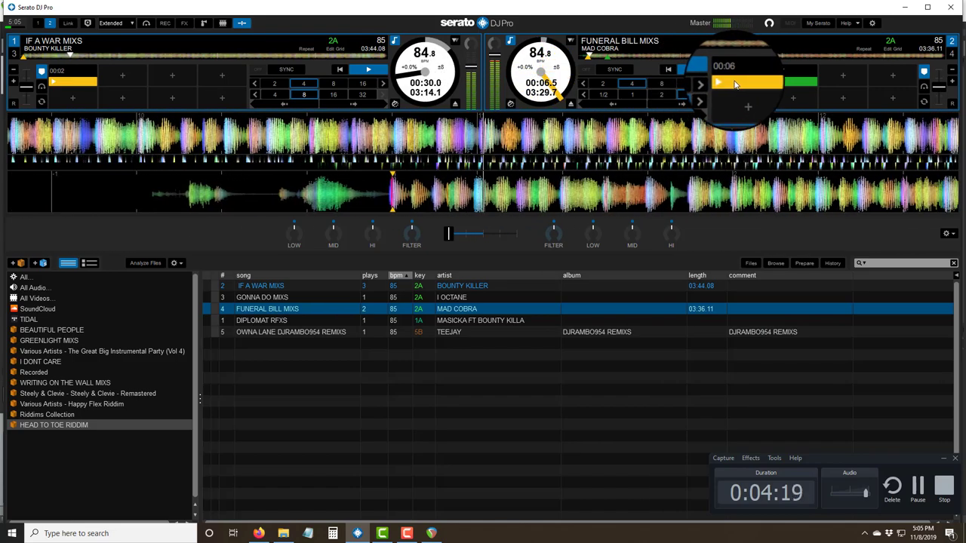
- Sync deck 2 with deck 1, restart it from its 00:06 cue point, and move the crossfader fully to deck 2's side
left_click(735, 85)
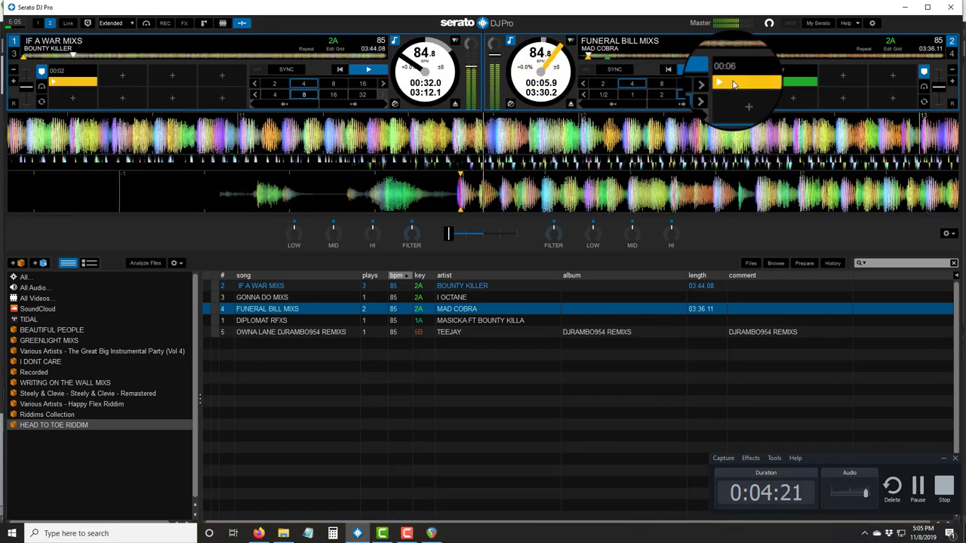
left_click(686, 72)
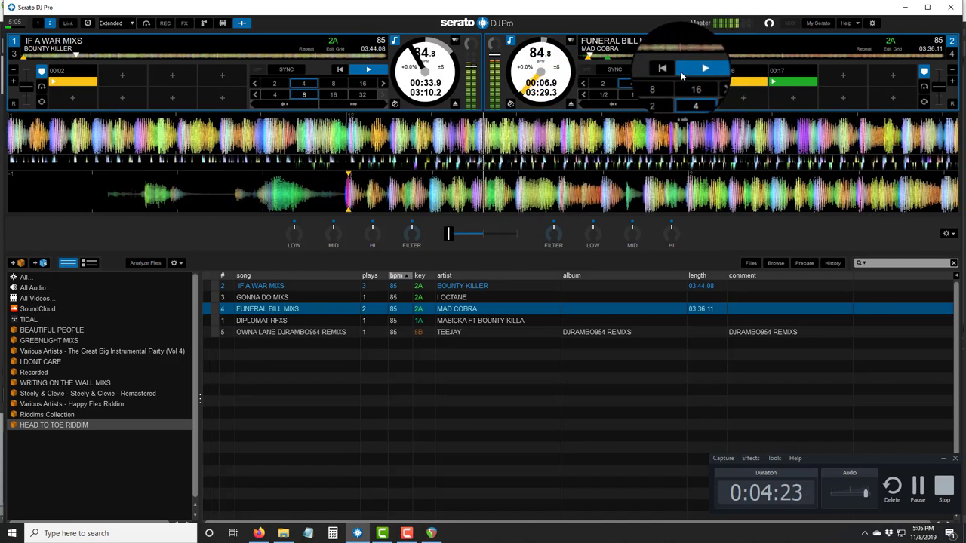
left_click(614, 69)
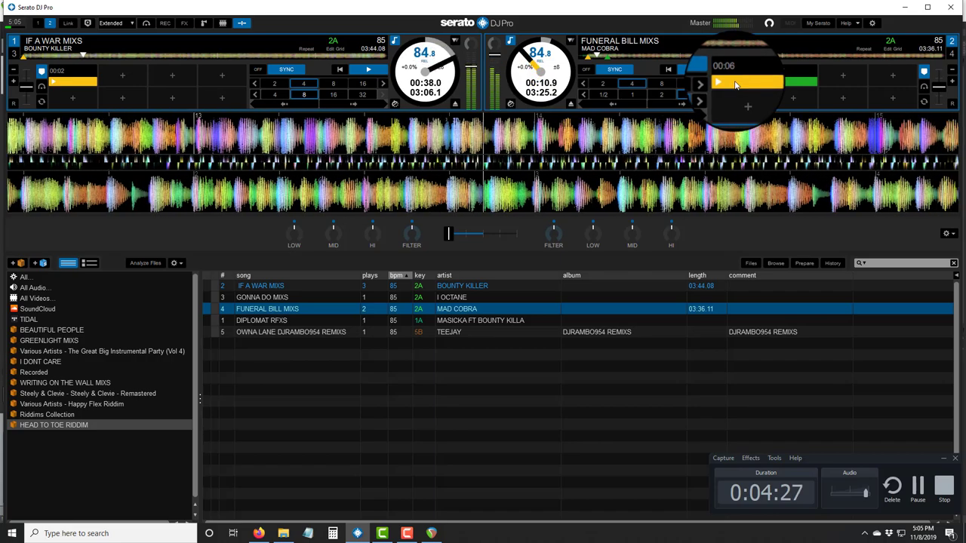
left_click(736, 84)
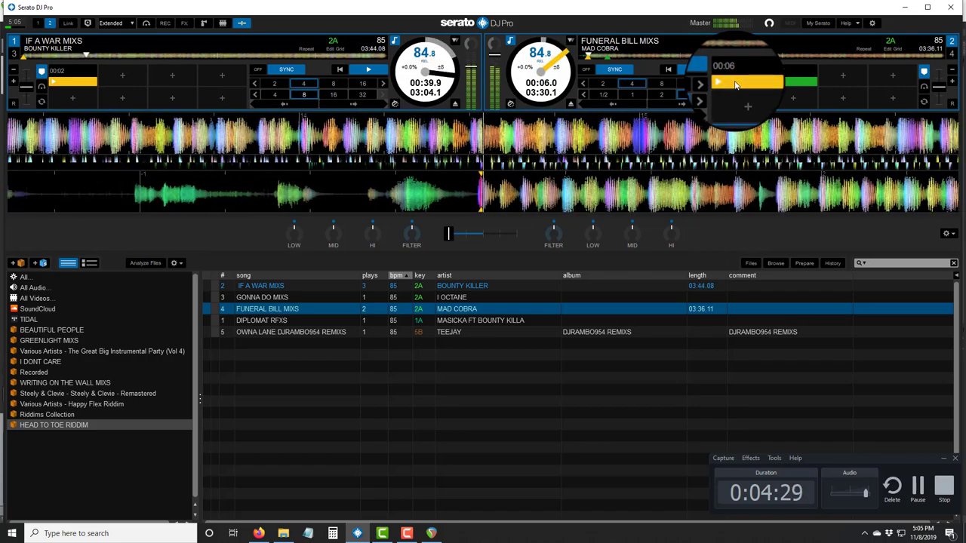
left_click(735, 85)
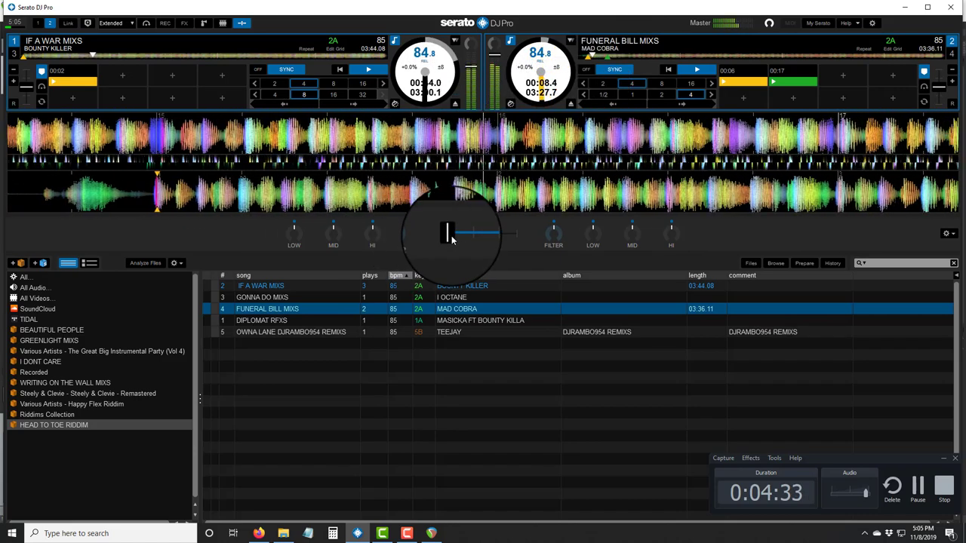
left_click_drag(451, 240, 578, 176)
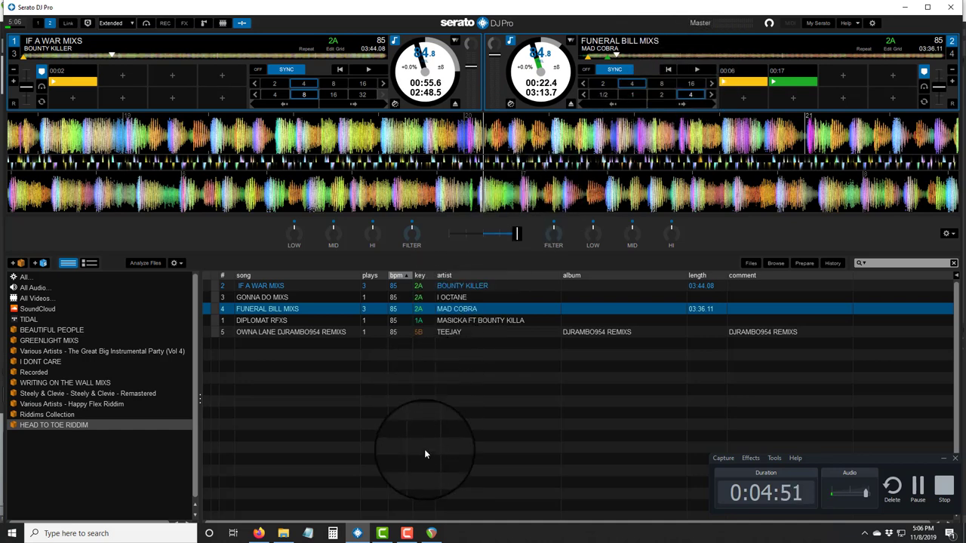
- Switch to REAPER, stop the recording, and fit the whole recorded item in the timeline
left_click(429, 533)
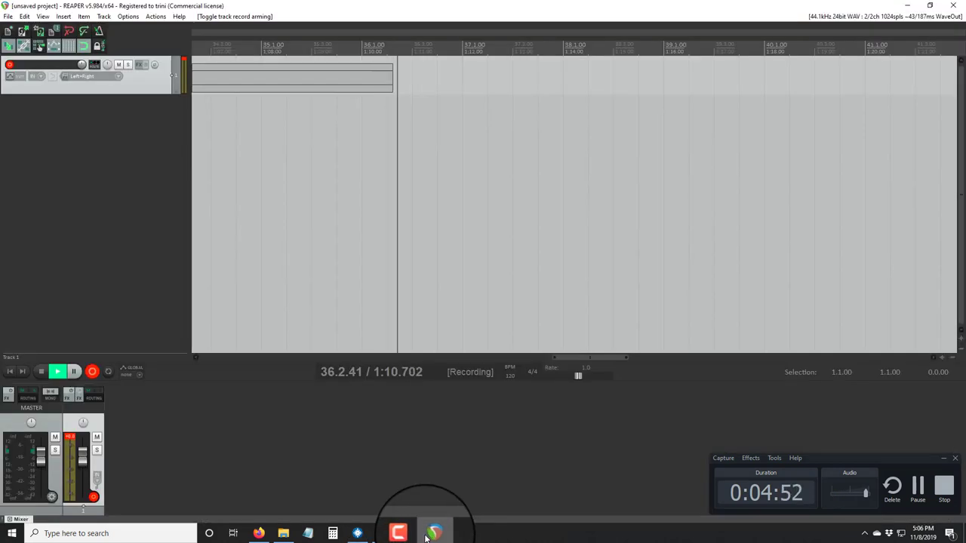
left_click(93, 372)
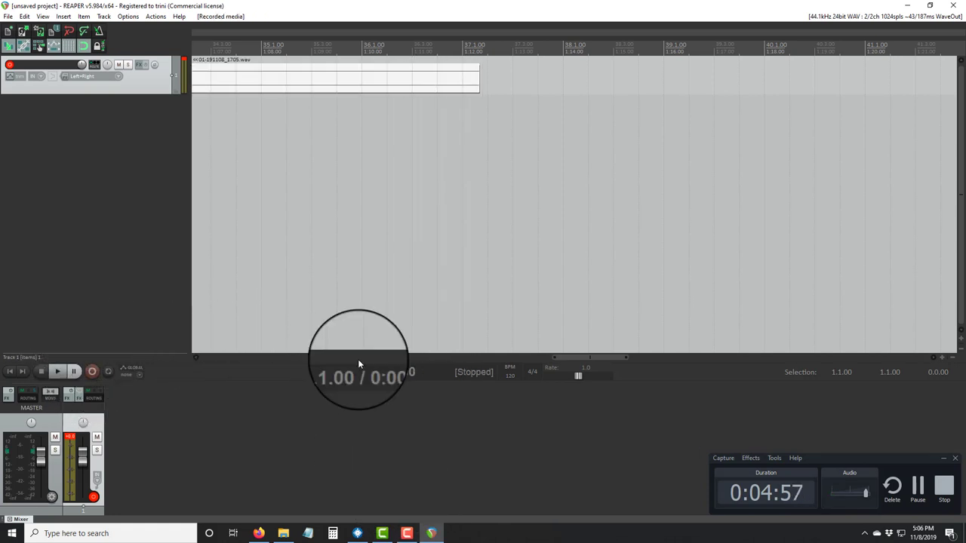
left_click_drag(552, 358, 281, 347)
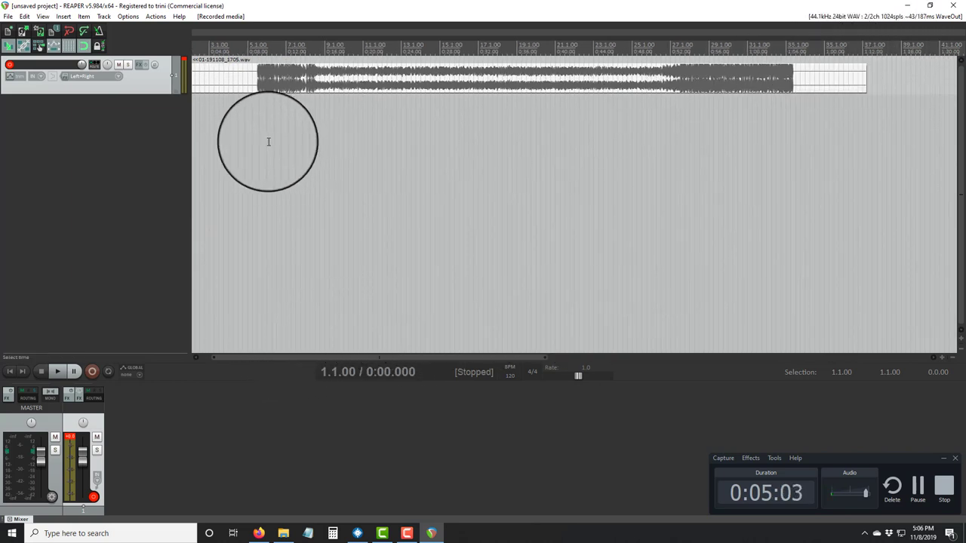
- Trim the silent lead-in from the start of the recorded item up to where the audio begins
left_click(196, 92)
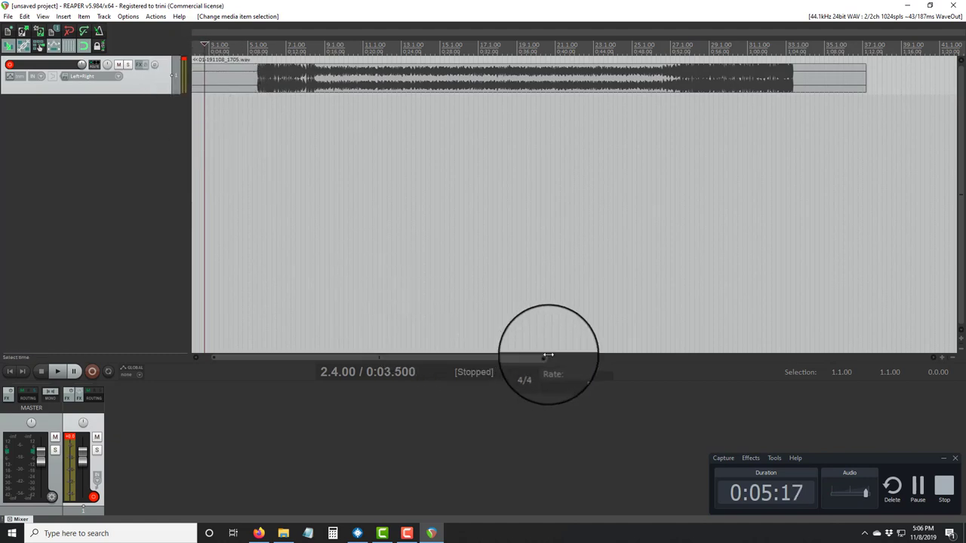
left_click_drag(548, 355, 252, 342)
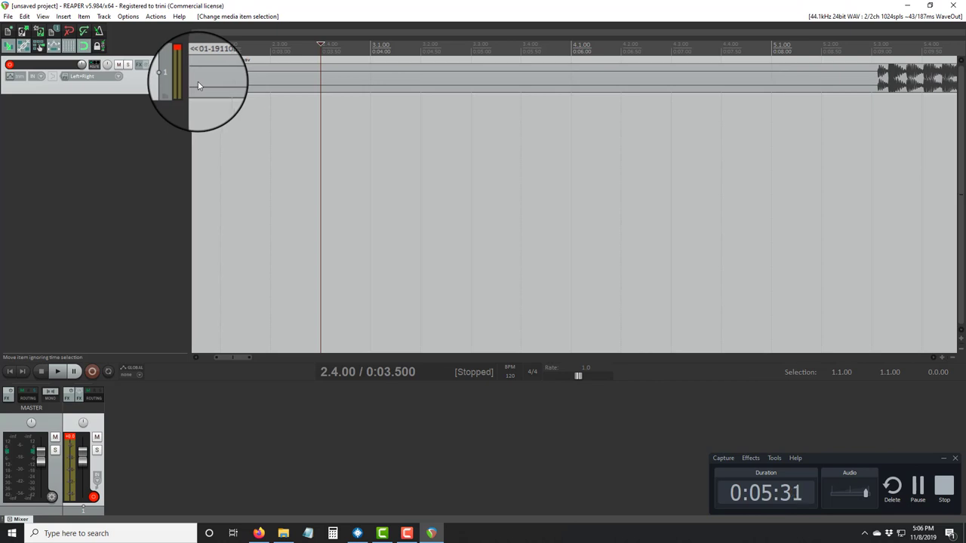
left_click_drag(190, 84, 197, 85)
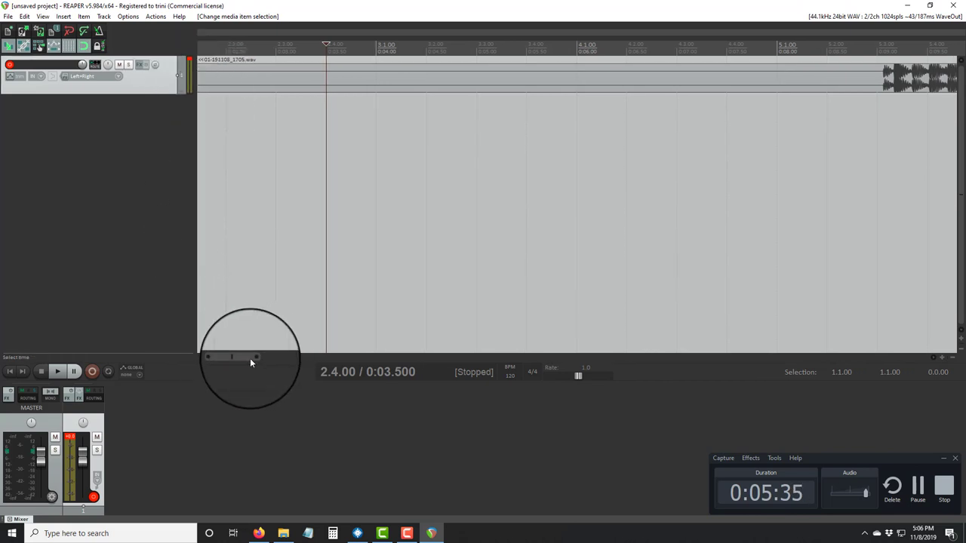
left_click_drag(250, 356, 195, 355)
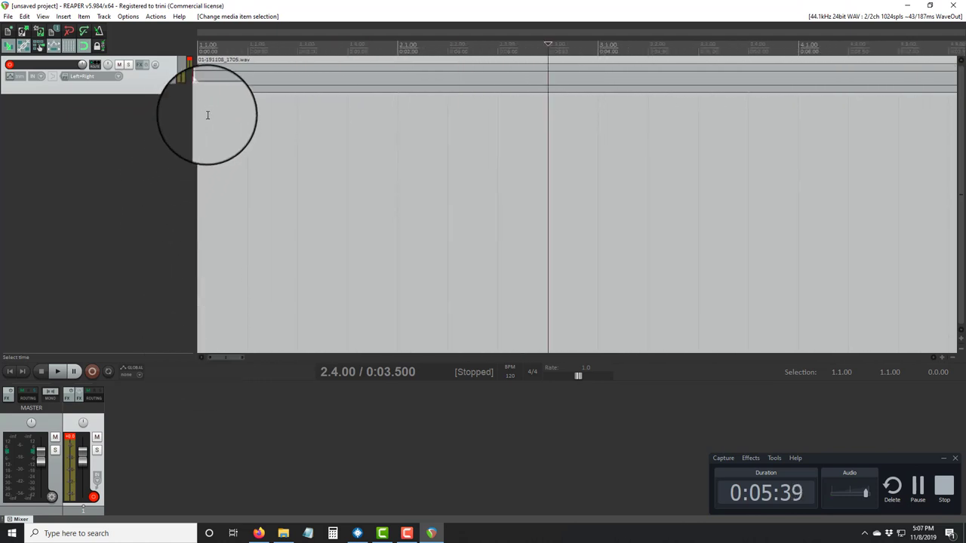
left_click_drag(201, 78, 501, 79)
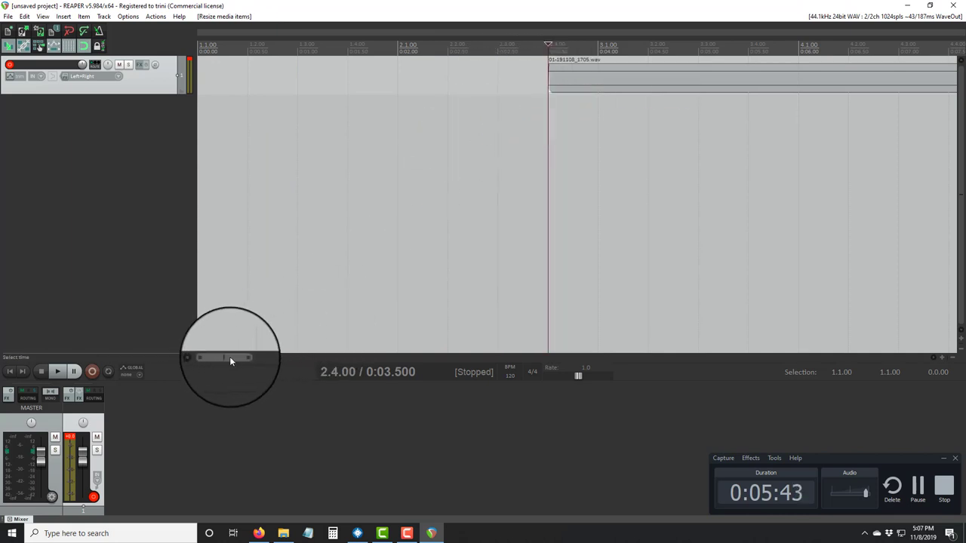
left_click_drag(230, 356, 240, 358)
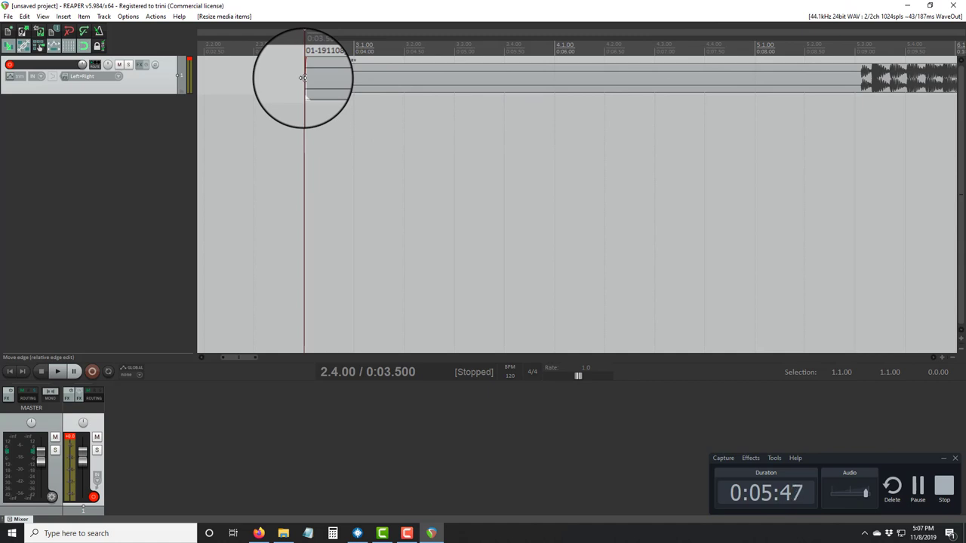
left_click_drag(302, 78, 866, 82)
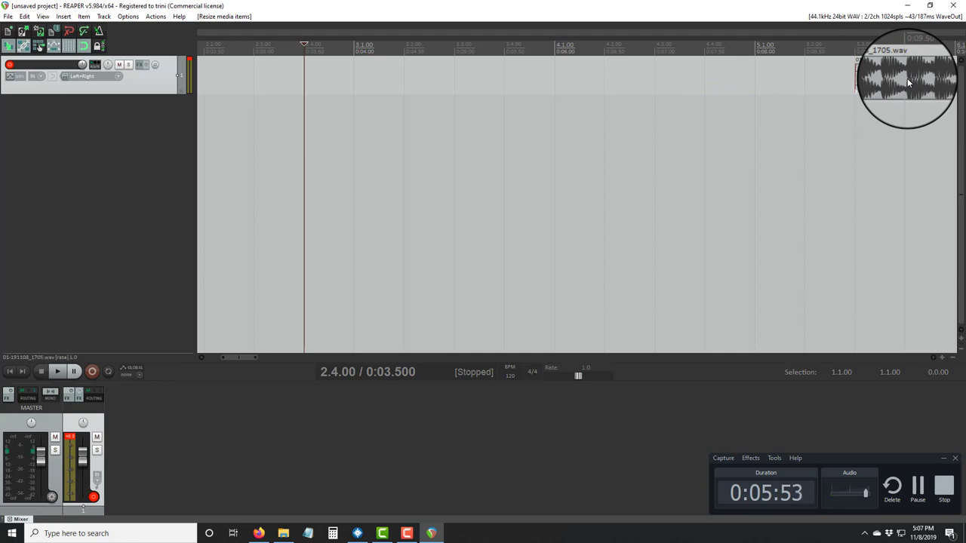
- Move the trimmed recording back to the start of the project at 1.1.00
left_click_drag(908, 83, 234, 91)
left_click_drag(236, 352, 198, 349)
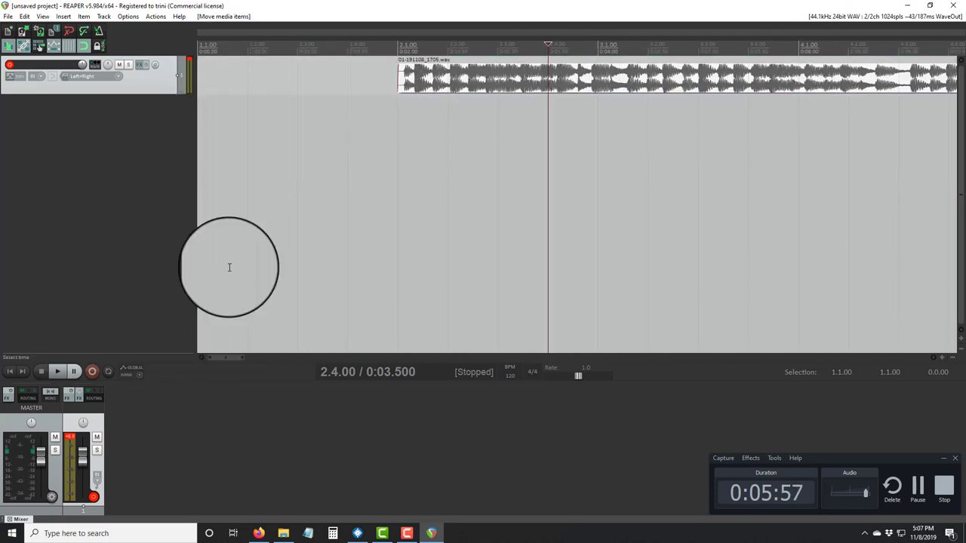
left_click_drag(446, 81, 188, 104)
- Trim the silence off the end of the recording so the item ends at 29.1.00 (0:56.00)
left_click_drag(236, 355, 538, 354)
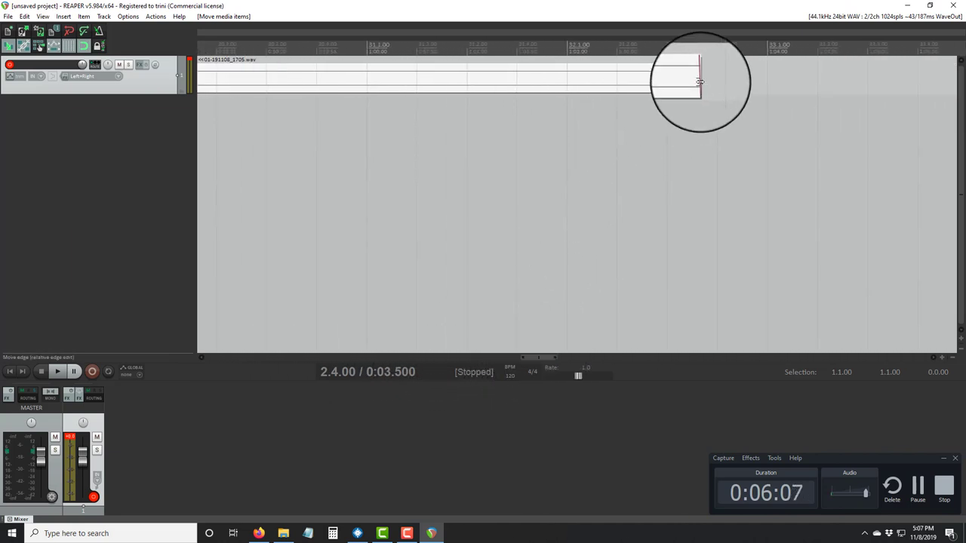
left_click_drag(699, 82, 216, 83)
left_click_drag(545, 359, 515, 358)
left_click_drag(724, 83, 500, 82)
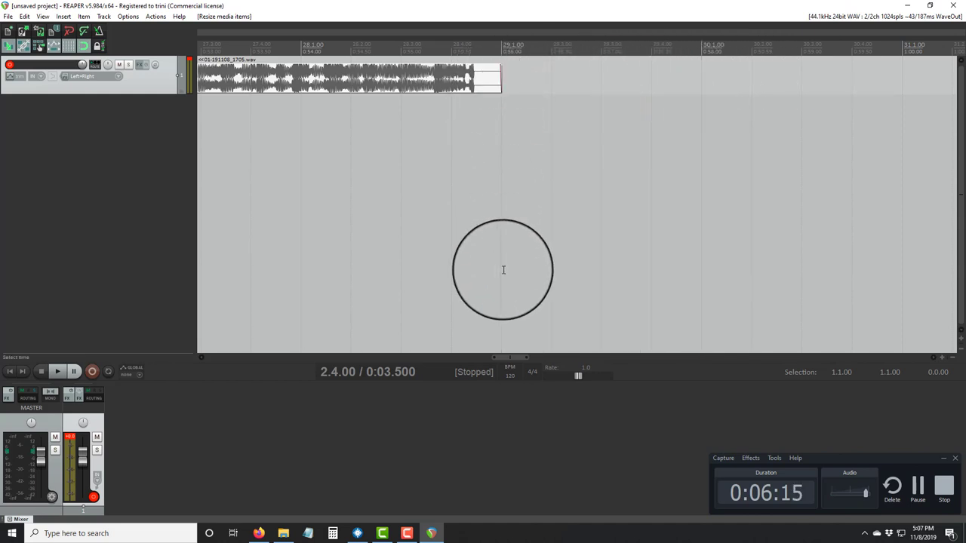
- Add a fade-out of nearly two seconds at the item's end and give it a steep curve that drops quickly and levels off
left_click_drag(505, 357, 497, 356)
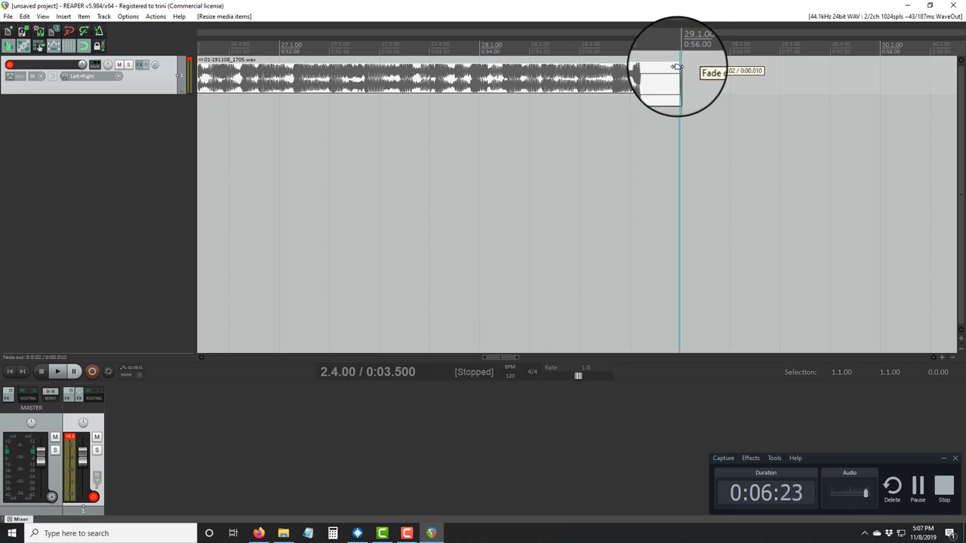
left_click_drag(676, 67, 502, 74)
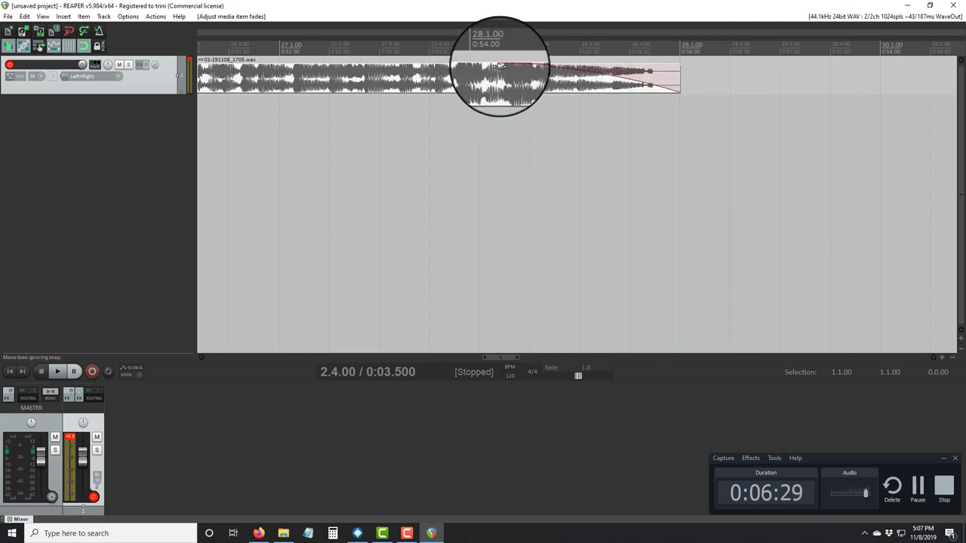
right_click(499, 68)
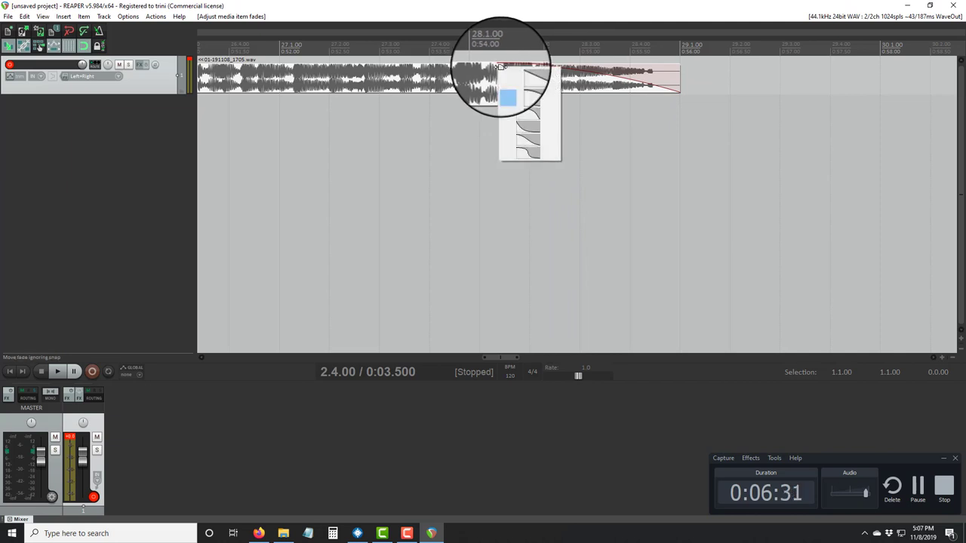
left_click(524, 128)
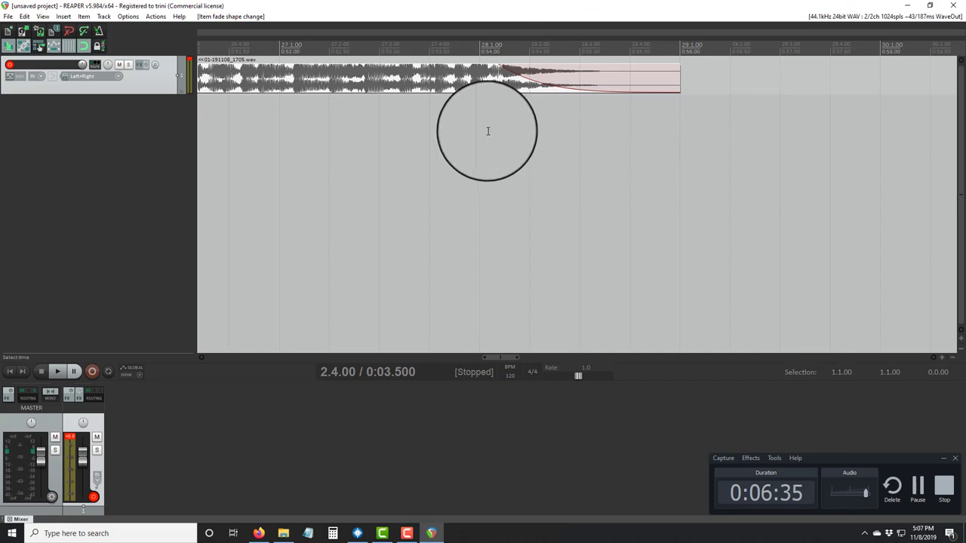
- Play the recording from 27.4.00 (0:53.500) to preview the fade-out, and halt playback
left_click(444, 137)
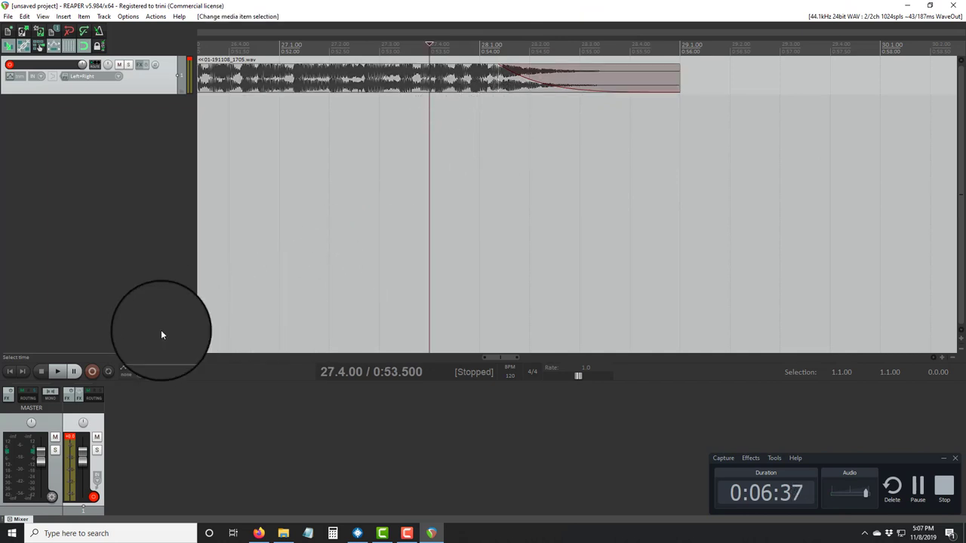
left_click(58, 371)
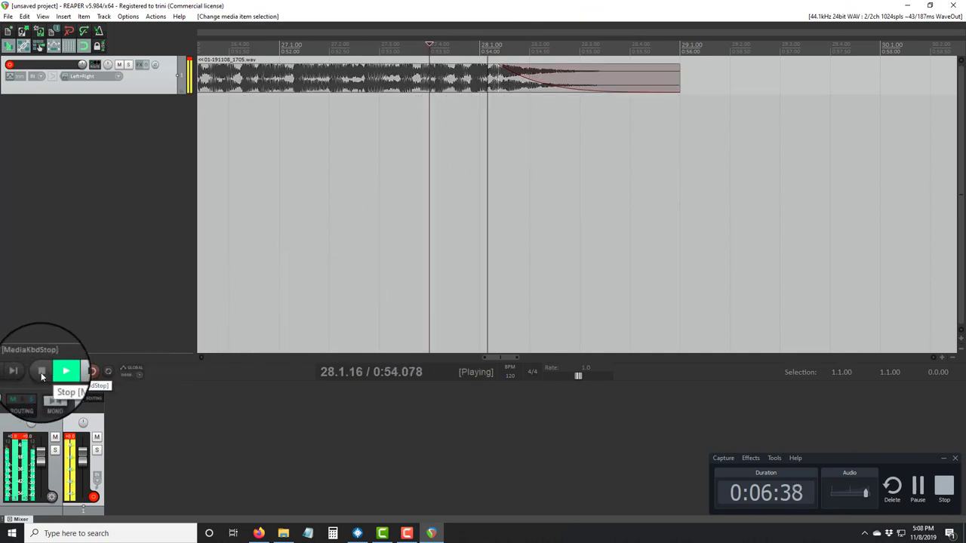
left_click(40, 371)
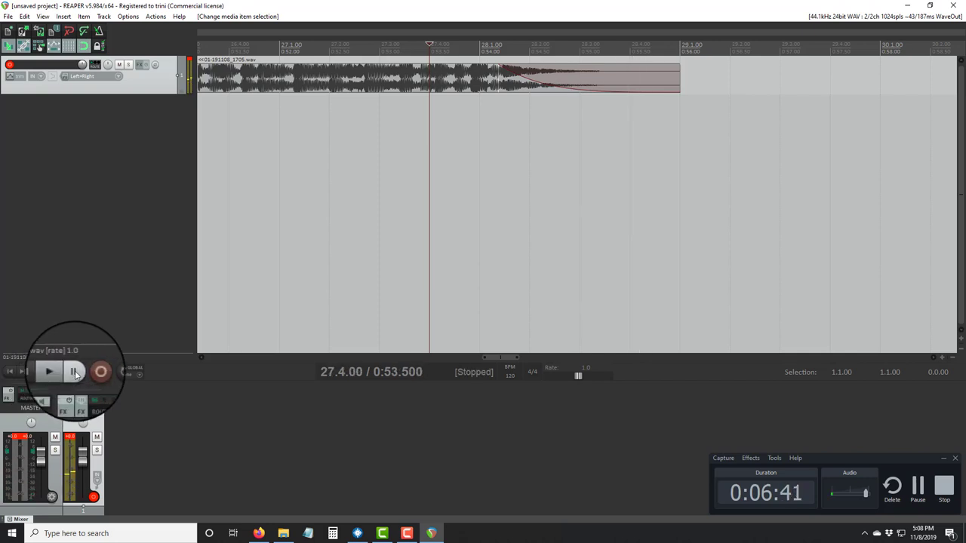
left_click(74, 371)
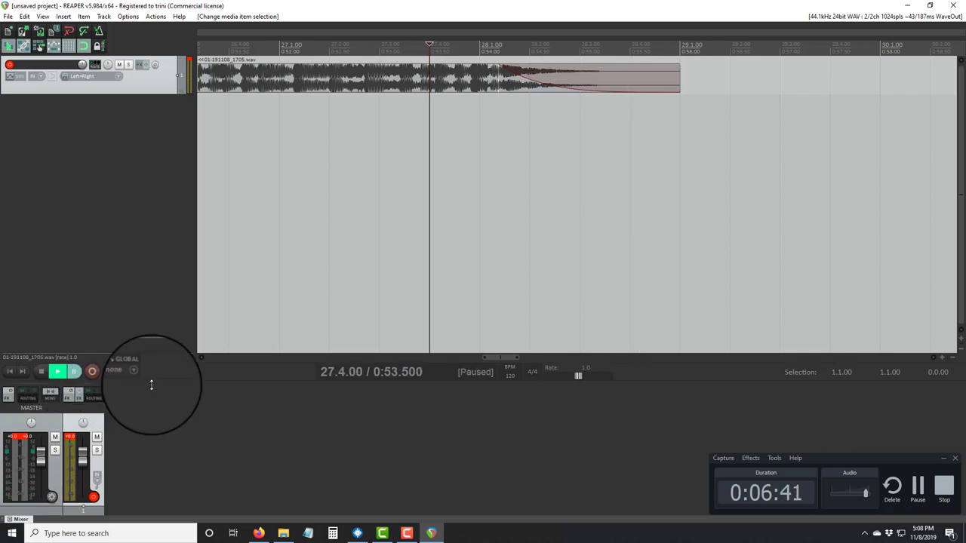
- Return to the project start, add a short fade-in with a fast-rising curve to the item, and play it from the beginning
left_click(9, 370)
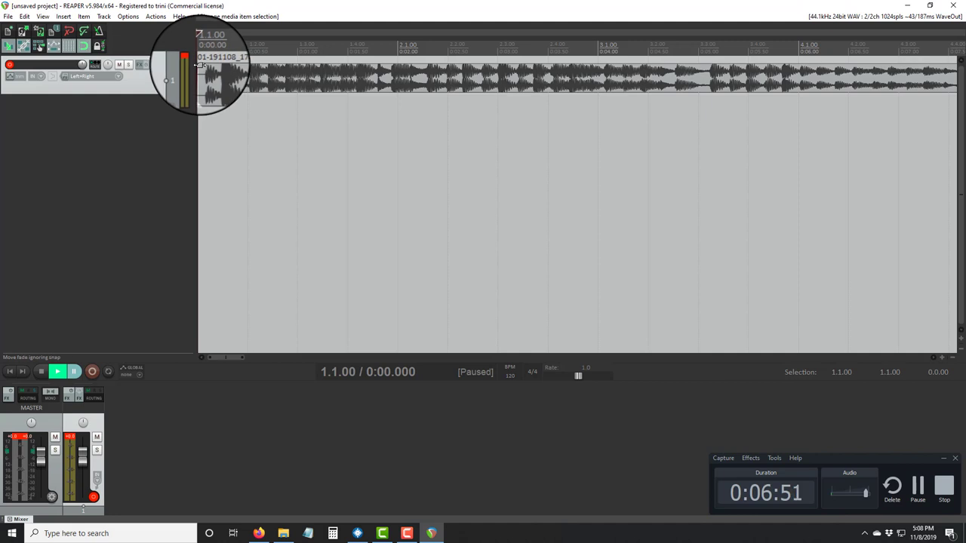
left_click_drag(200, 66, 225, 68)
right_click(225, 68)
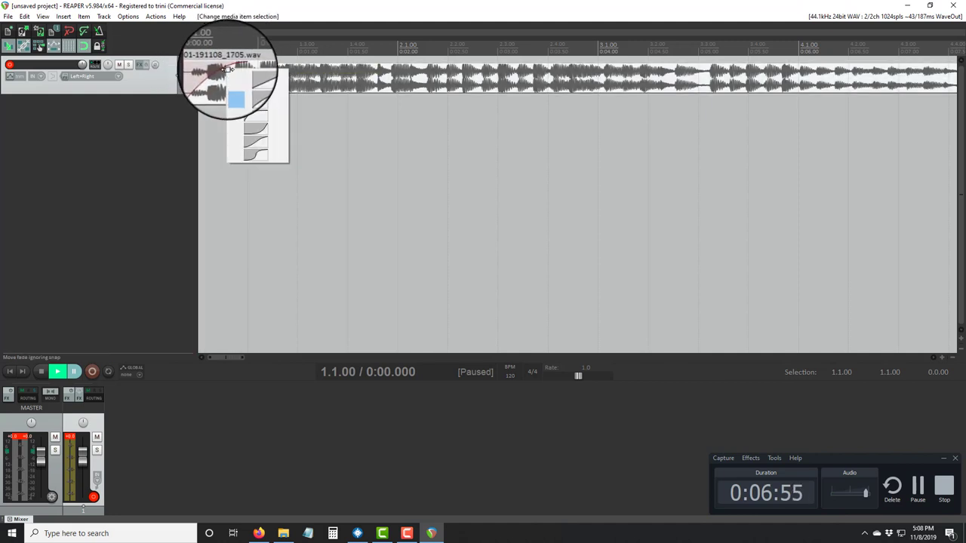
left_click(239, 90)
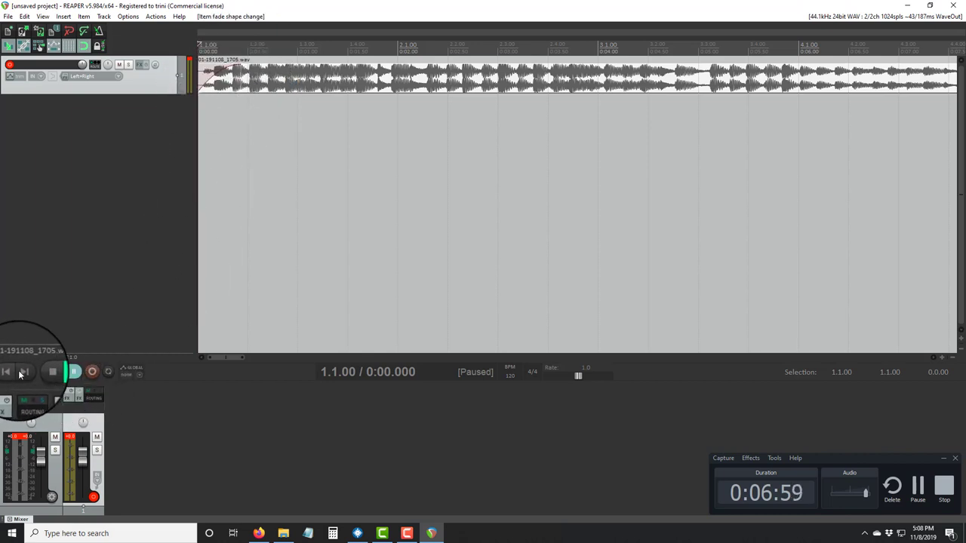
left_click(58, 372)
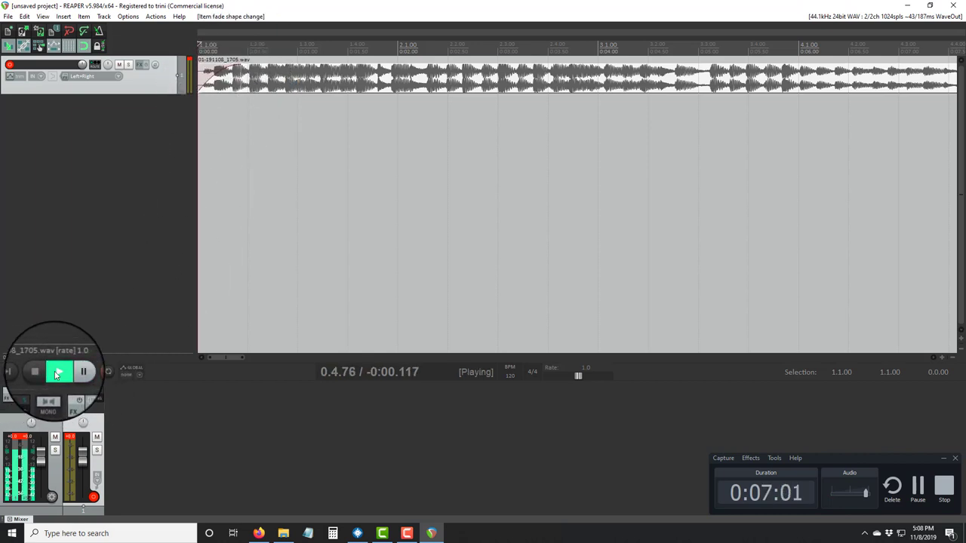
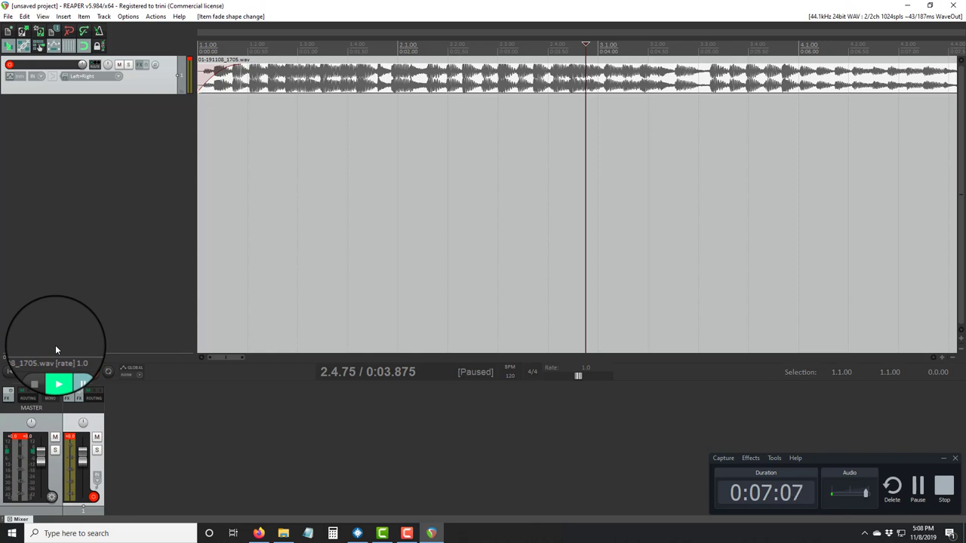
left_click(358, 533)
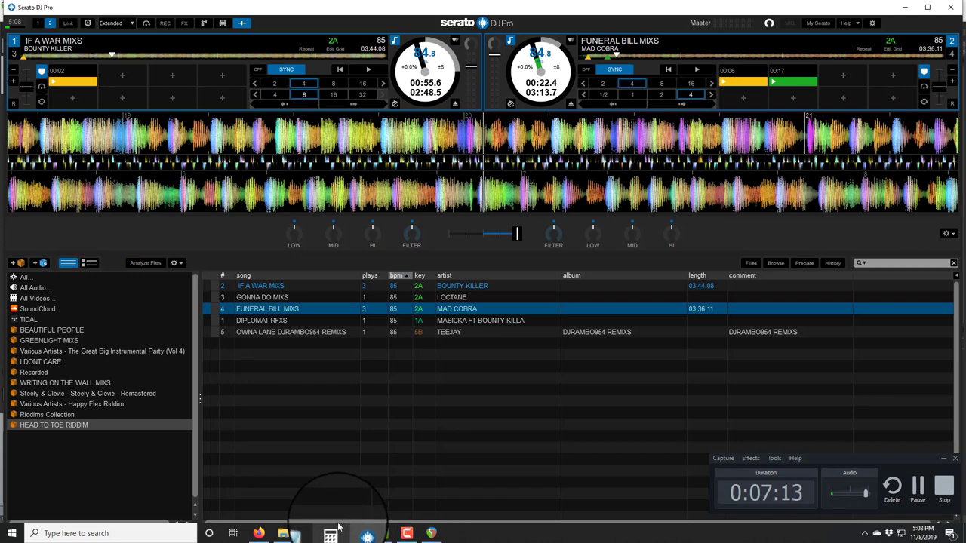
left_click(413, 533)
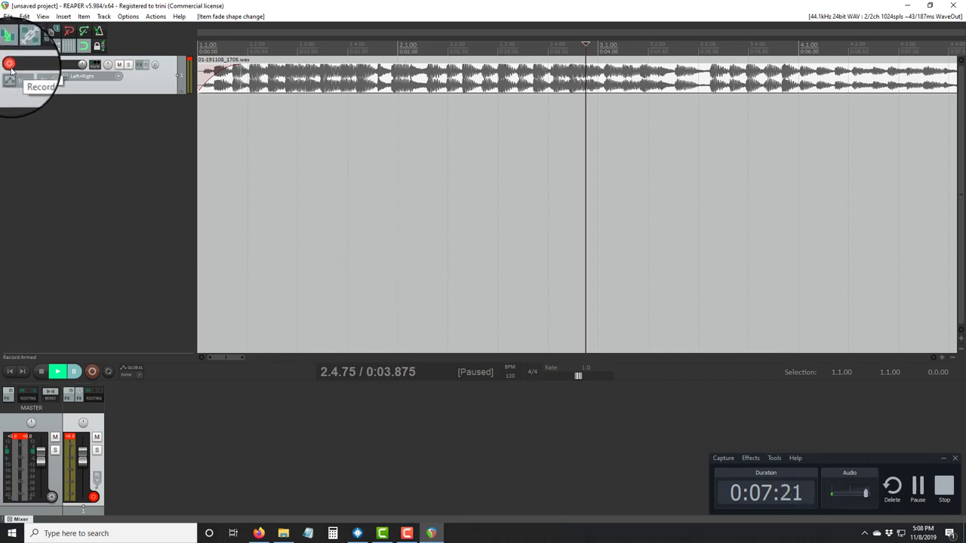
- Add the ReaEQ (Cockos) plug-in to the track's effects, filtering the plug-in list by COCKOS, and reposition the FX window
left_click(71, 405)
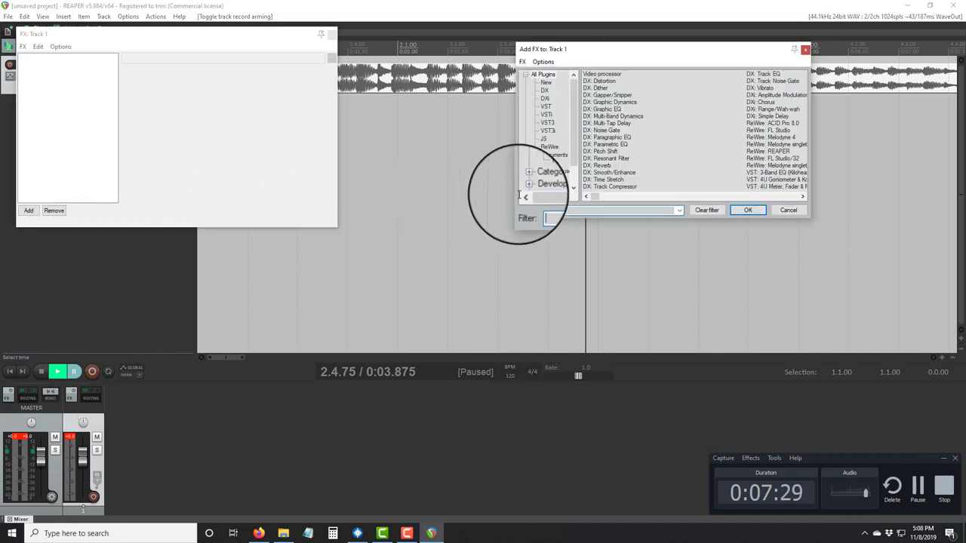
left_click(541, 75)
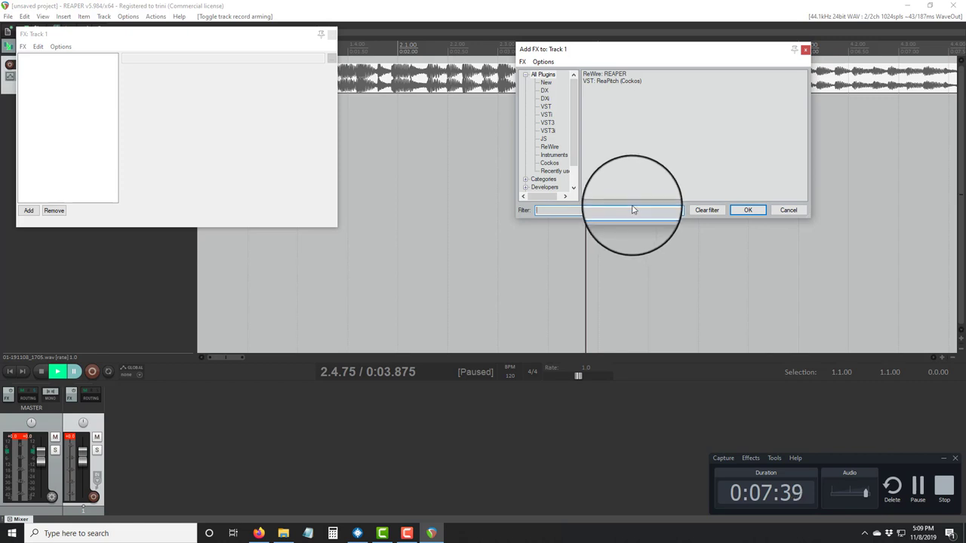
type("COCKOS")
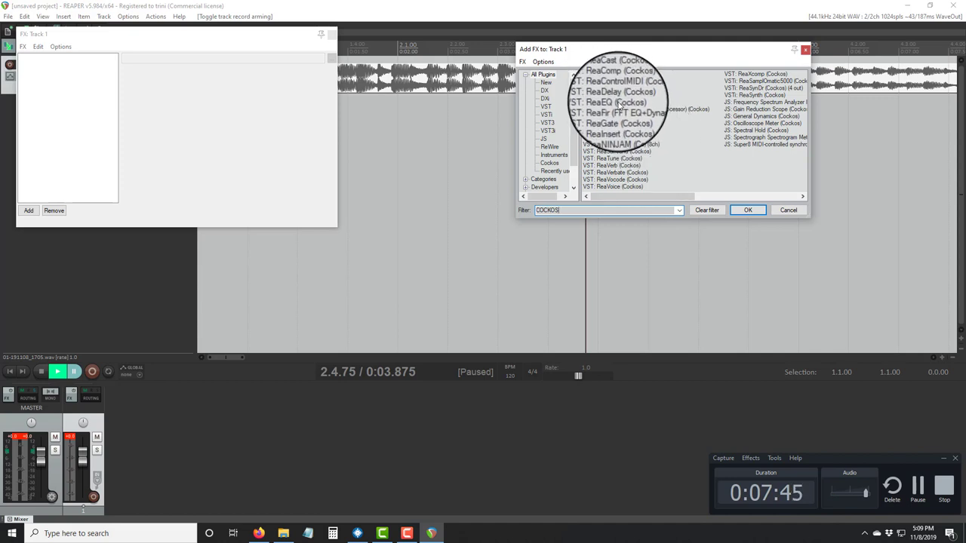
left_click(619, 102)
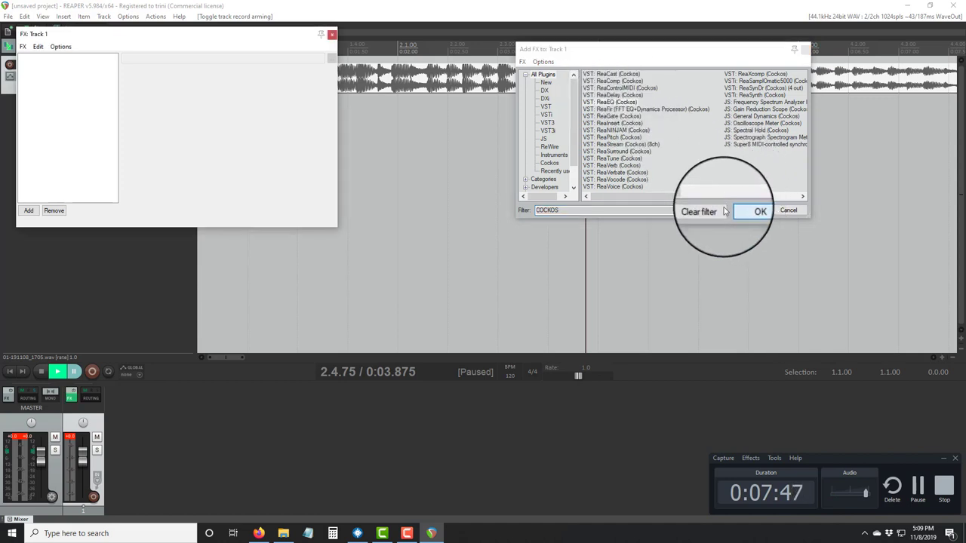
left_click(735, 211)
left_click_drag(243, 26, 537, 39)
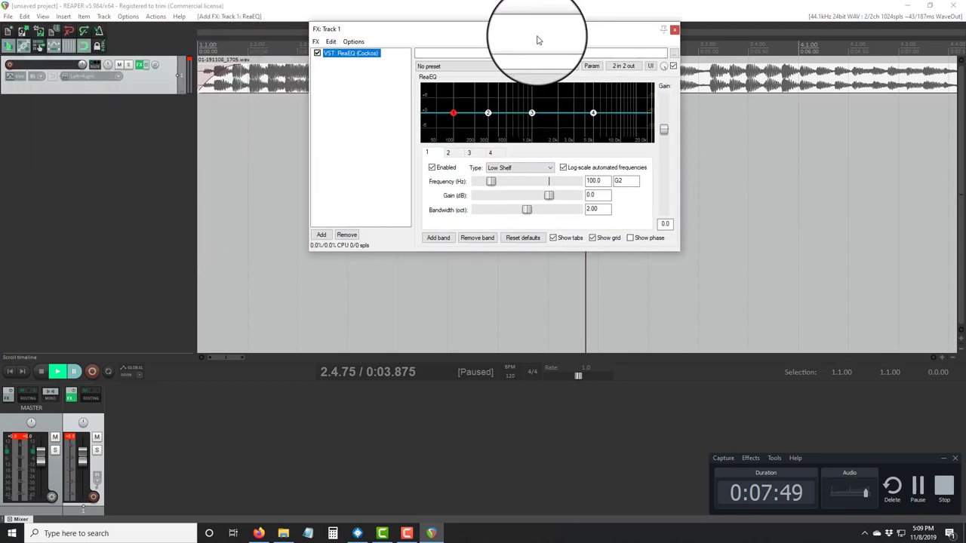
- Load the "stock - Mud Free" preset in ReaEQ, play the recording to hear it, and pause
left_click(506, 66)
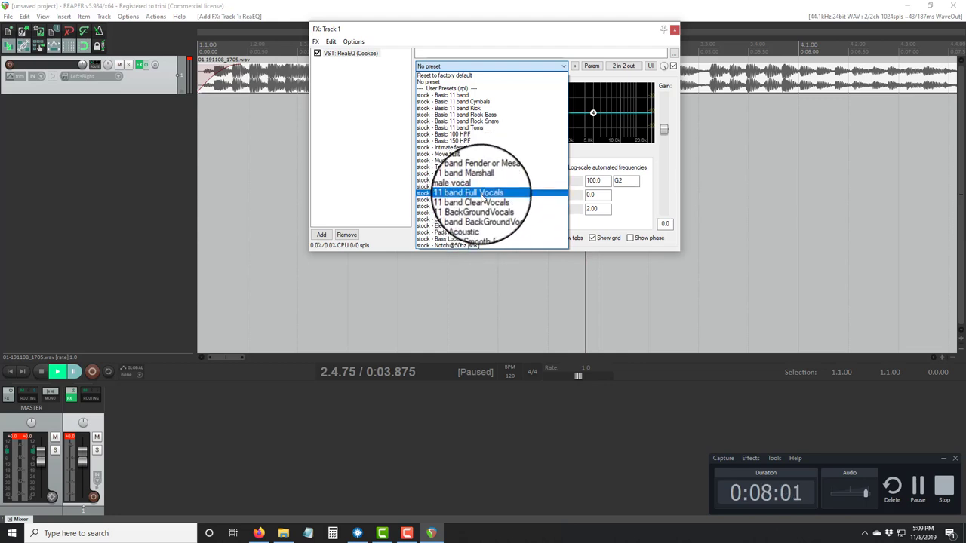
left_click(473, 161)
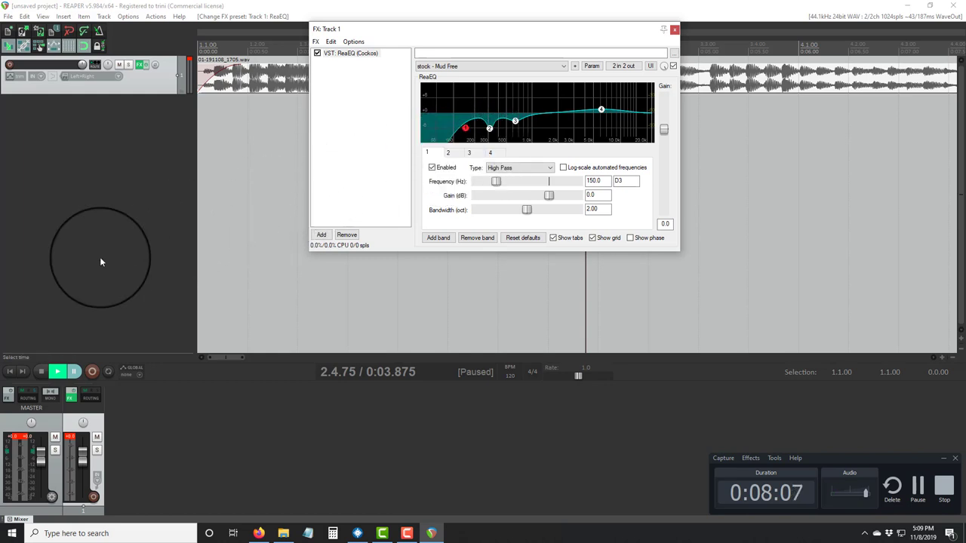
left_click(57, 371)
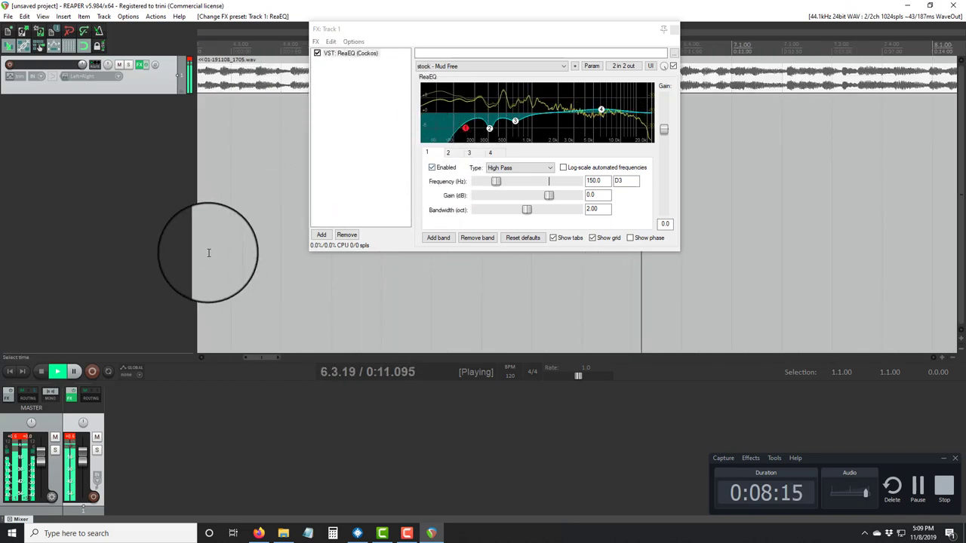
left_click(78, 374)
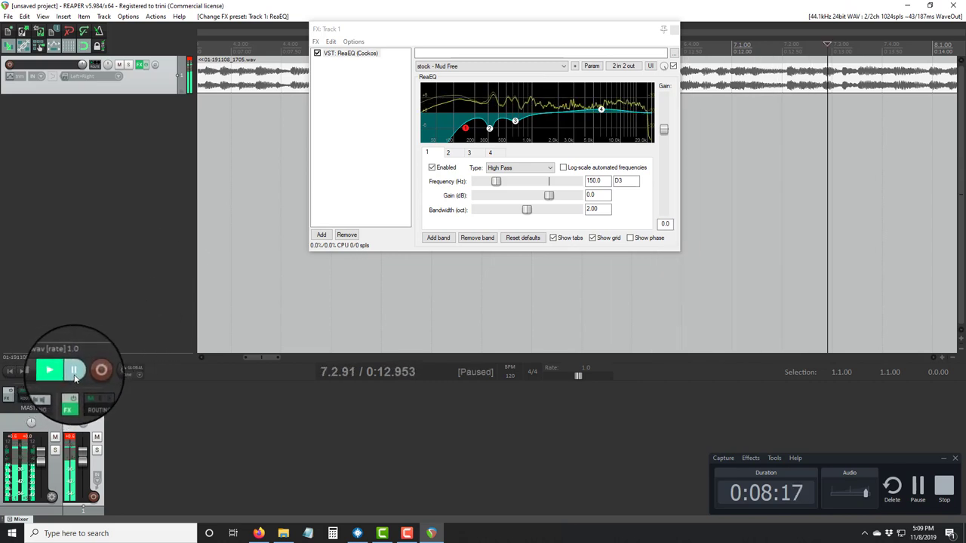
- Compare the recording's sound with ReaEQ bypassed and with it enabled again, pausing after each playback
left_click(317, 54)
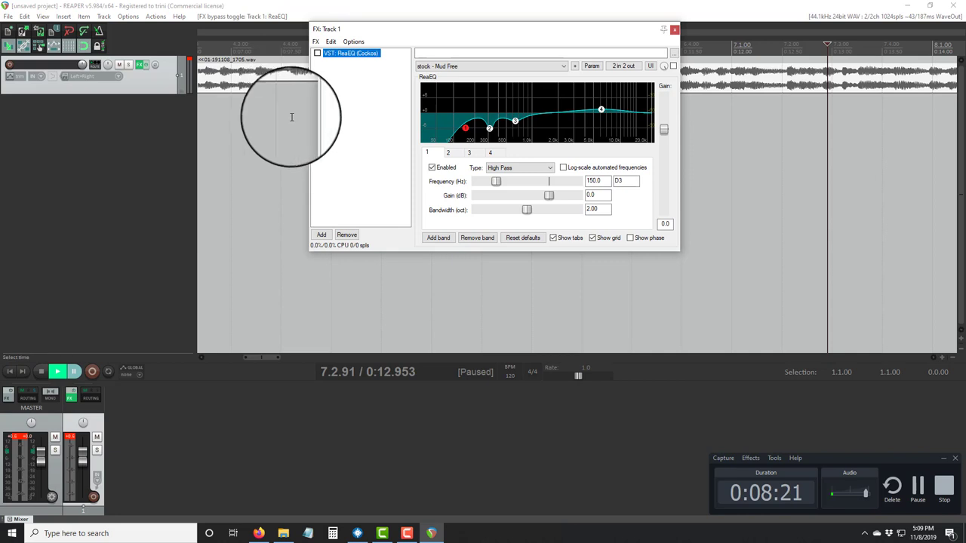
left_click(58, 371)
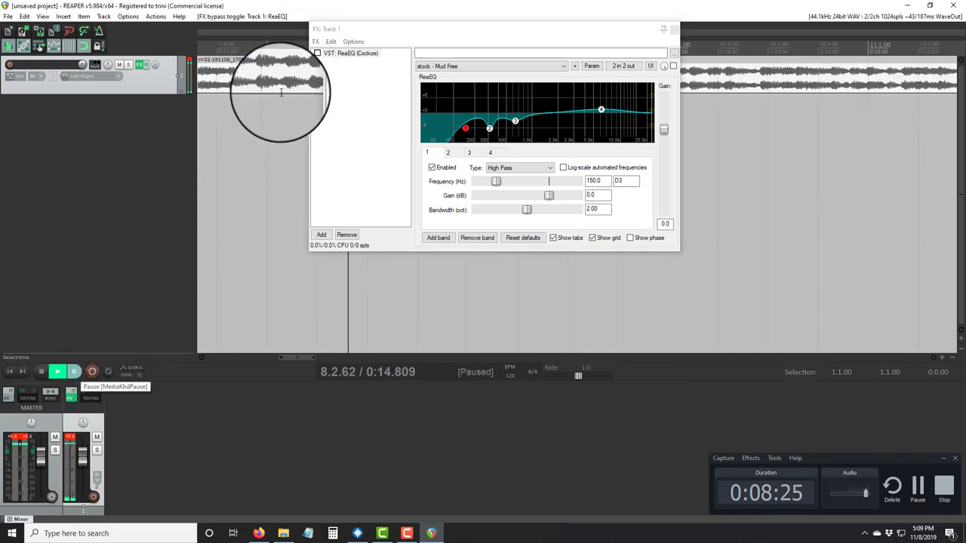
left_click(321, 57)
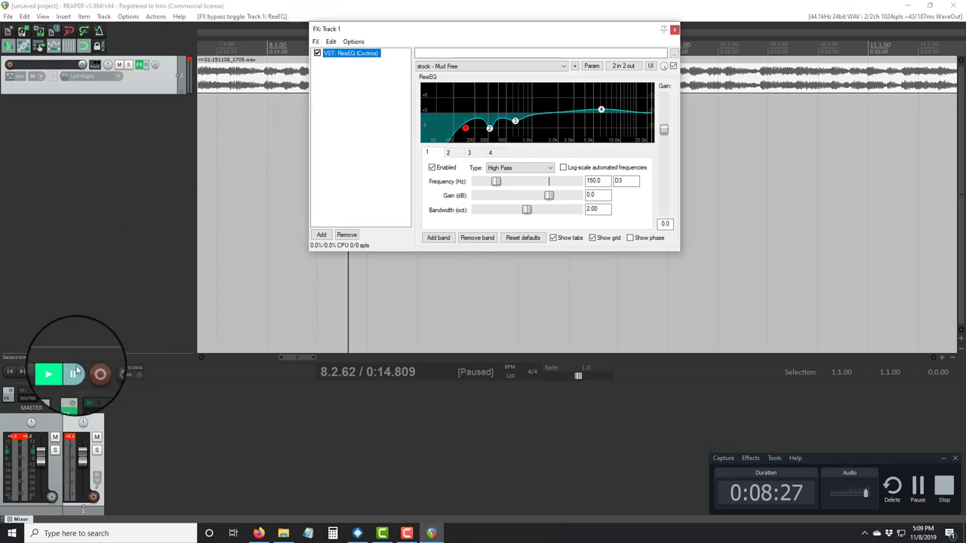
left_click(58, 372)
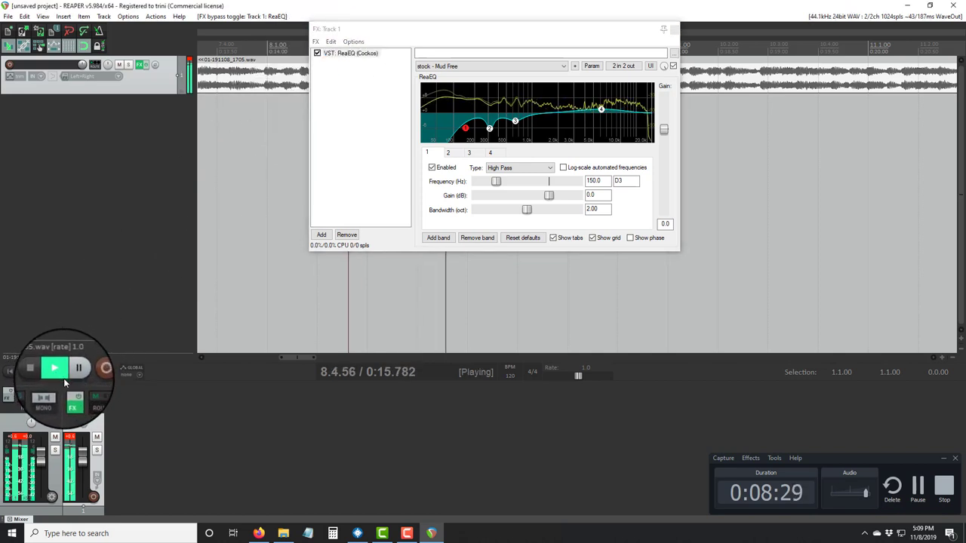
left_click(73, 371)
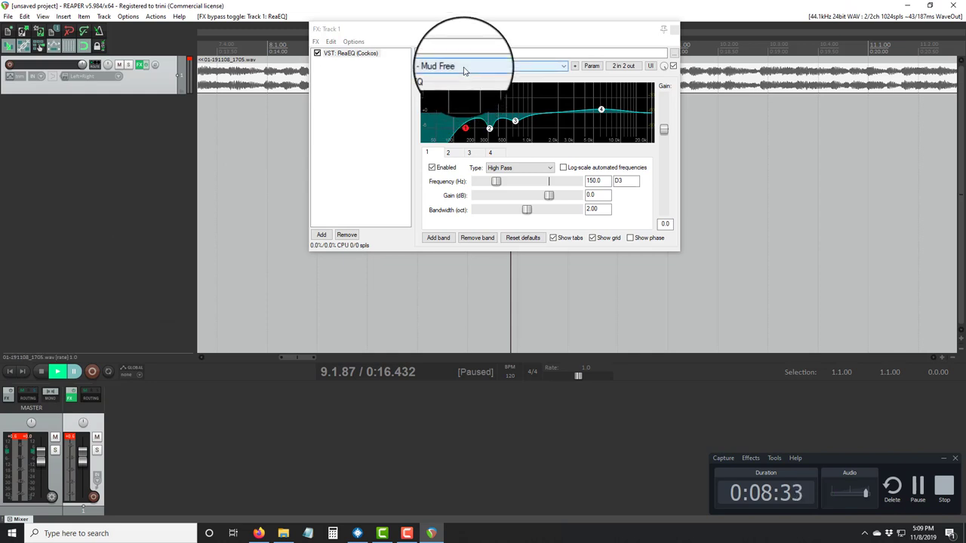
- Reset ReaEQ to its factory default, browse its preset list once more, and remove the plug-in from the track
left_click(464, 69)
left_click(463, 78)
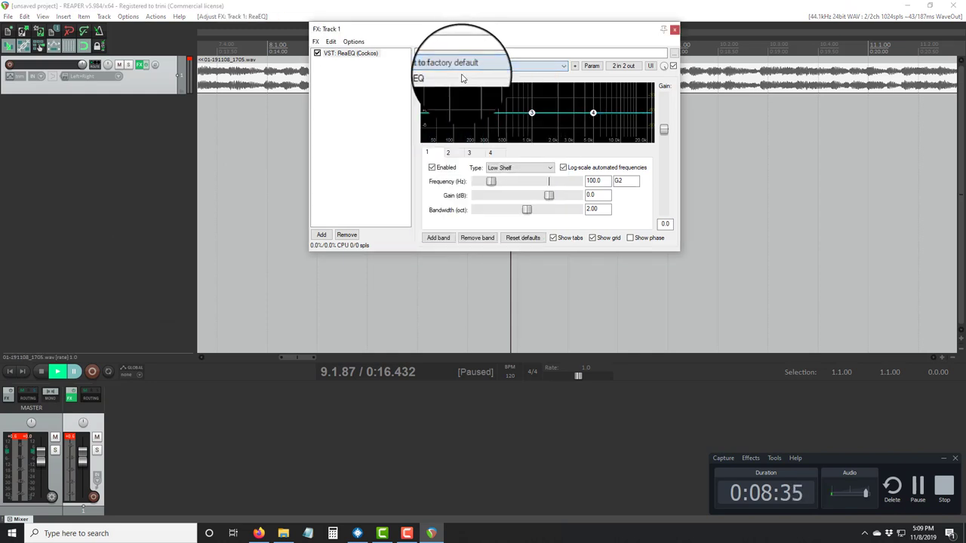
left_click(464, 68)
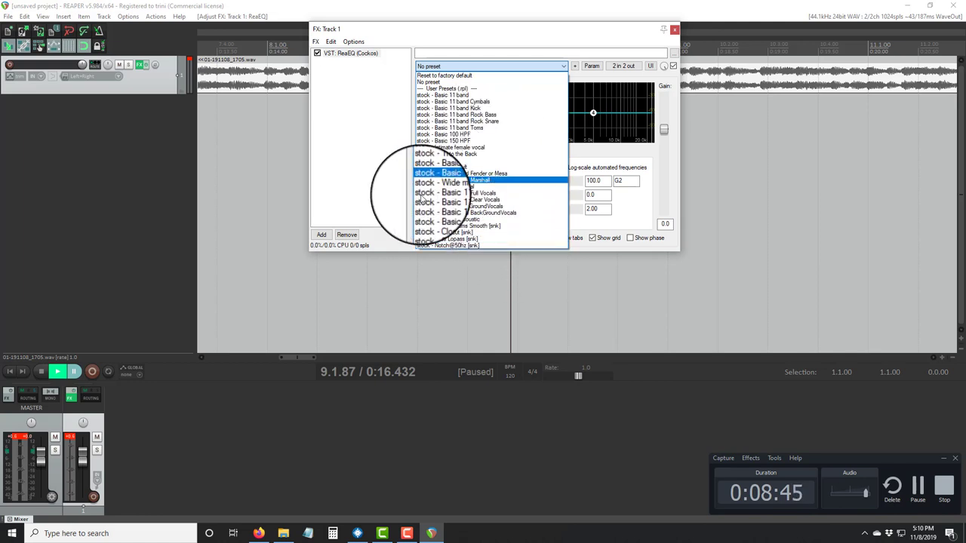
left_click(366, 223)
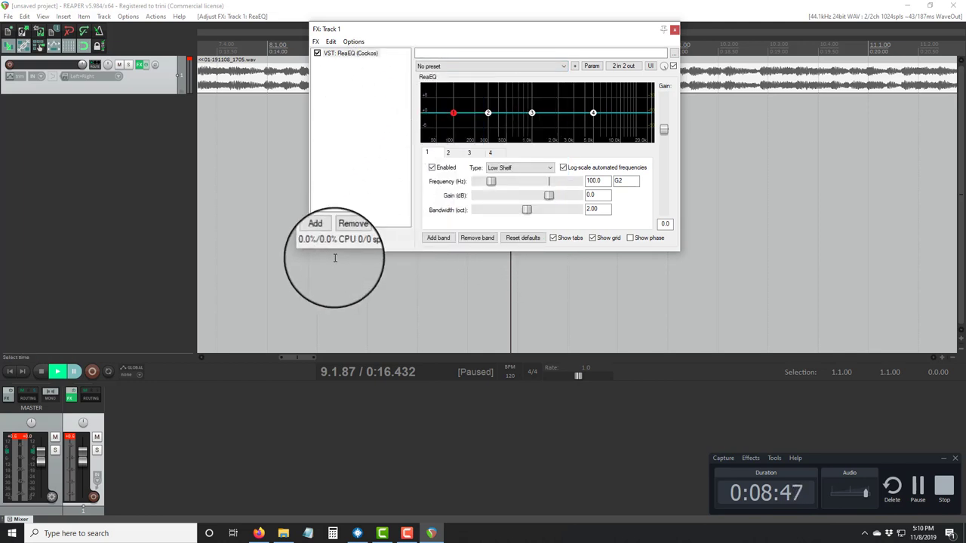
left_click(347, 234)
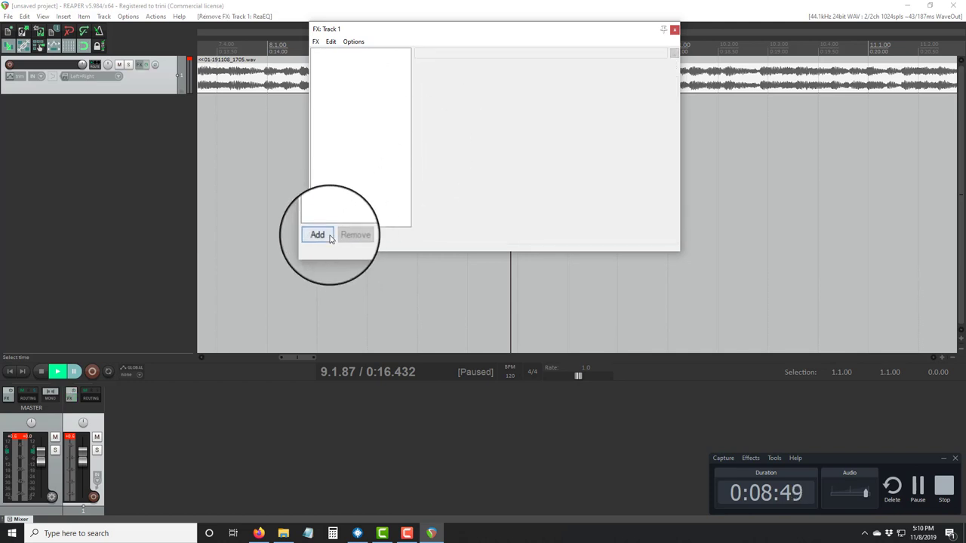
- Add the ReaComp (Cockos) compressor to the track and load its "stock - Master Bus Glue" preset
left_click(320, 236)
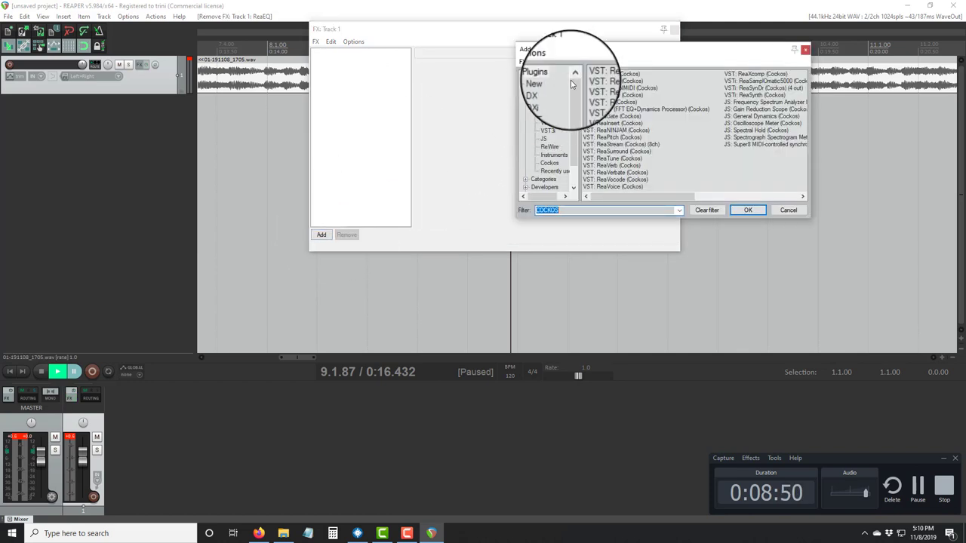
left_click(622, 81)
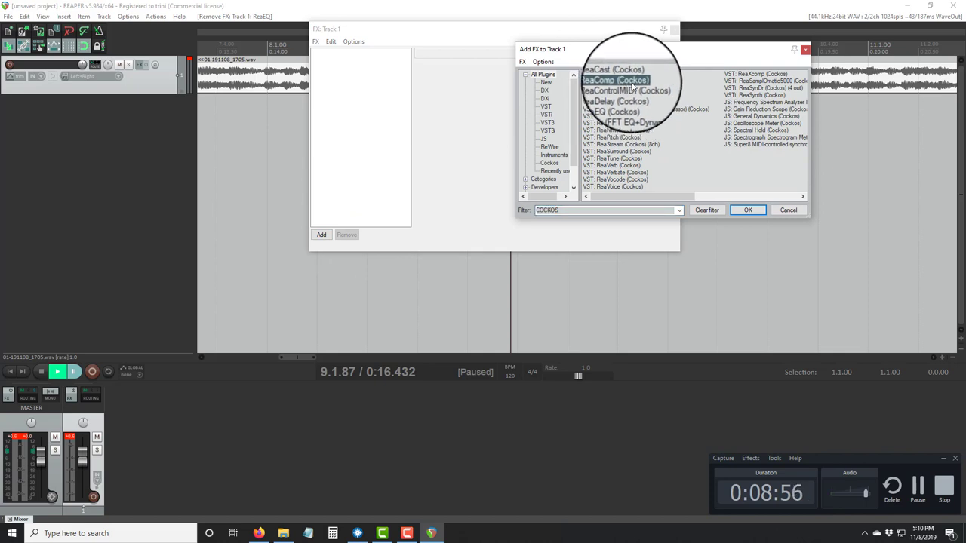
left_click(739, 212)
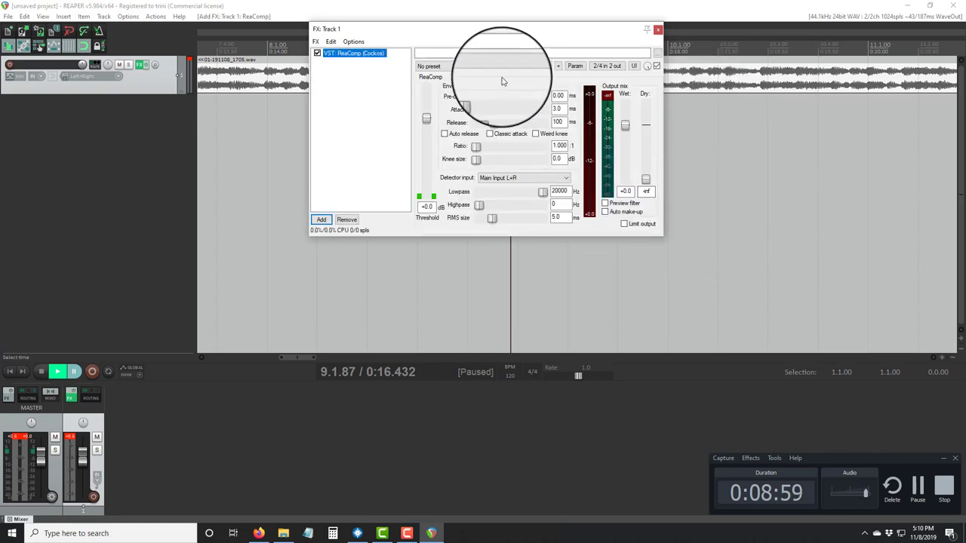
left_click(500, 66)
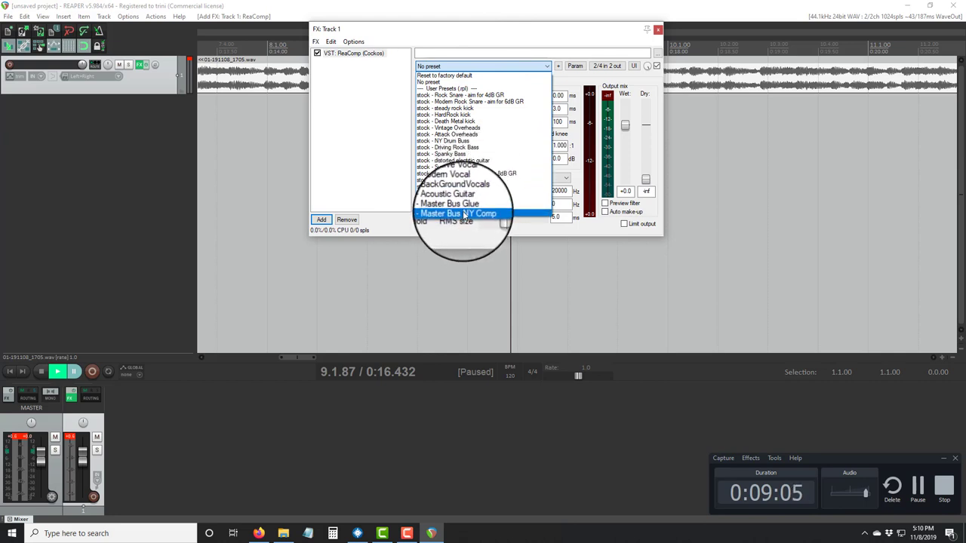
left_click(462, 206)
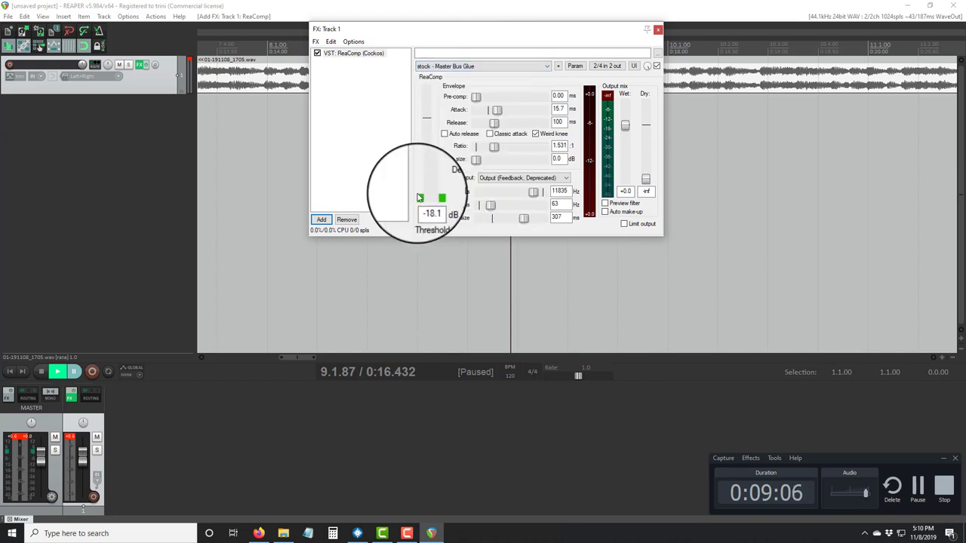
- Play the recording through ReaComp, toggling its bypass to compare the sound, and leave the compressor enabled
left_click(13, 381)
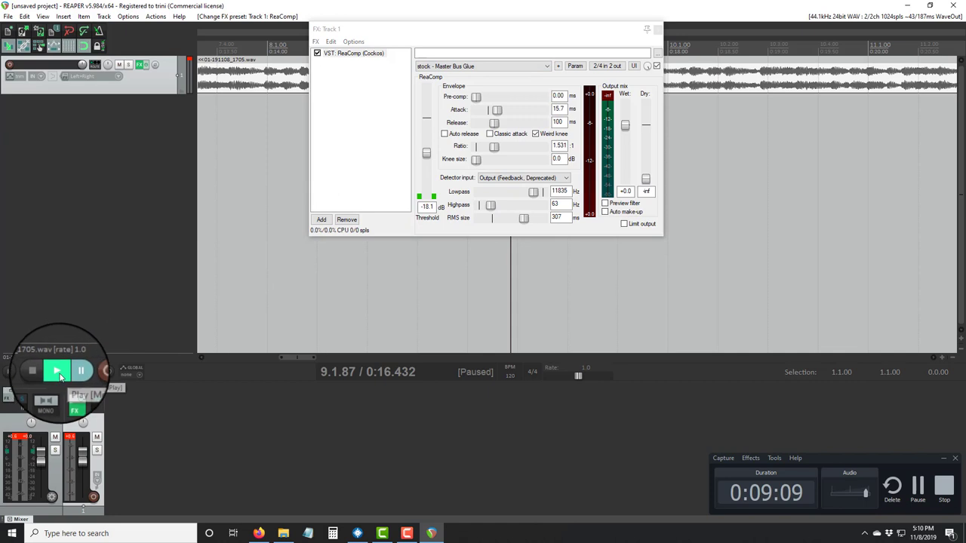
left_click(60, 374)
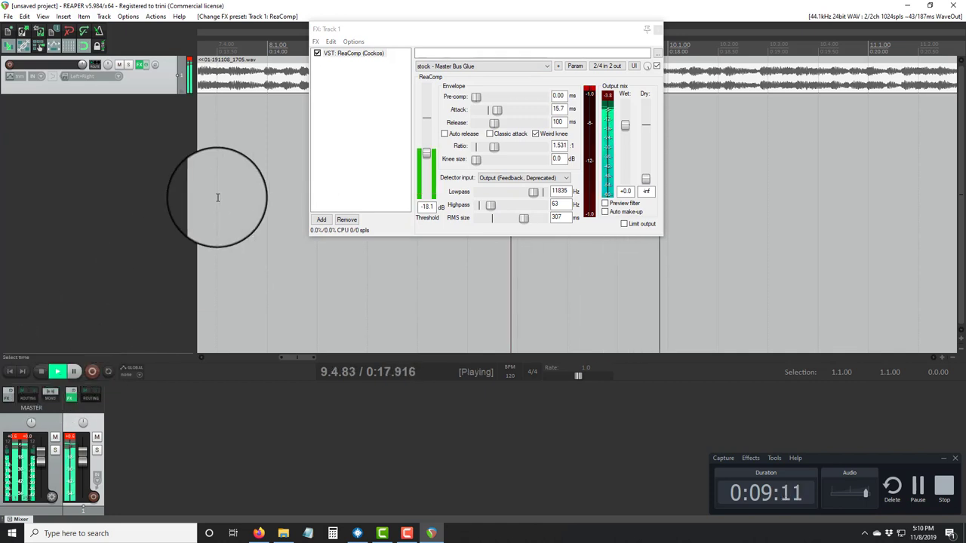
left_click(317, 53)
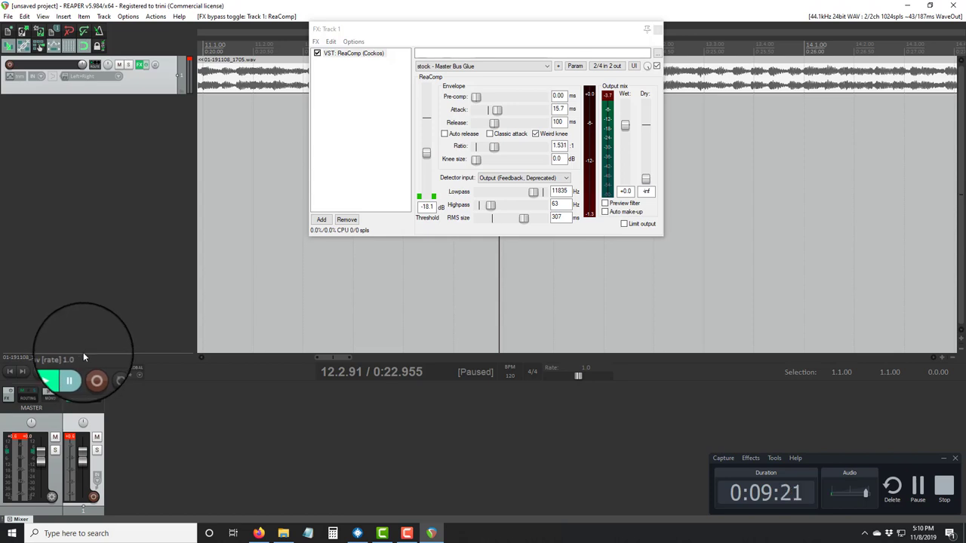
- Try the JS: General Dynamics (Cockos) effect after ReaComp, check its presets, and remove it from the chain
left_click(321, 219)
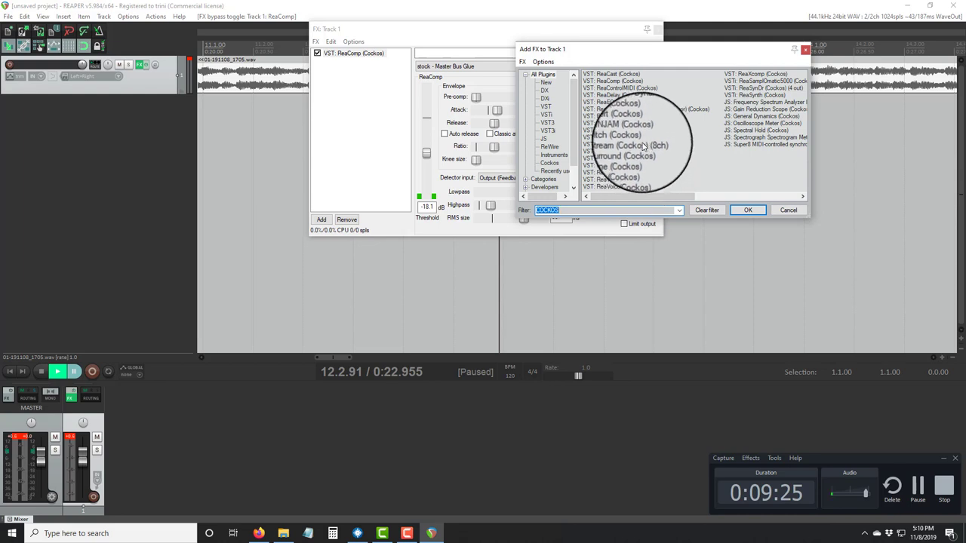
left_click(751, 117)
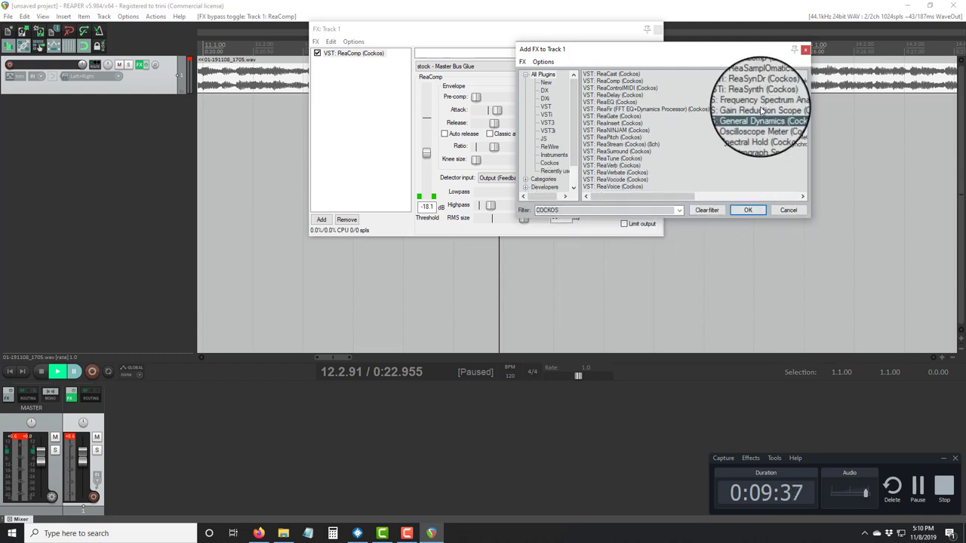
left_click(747, 211)
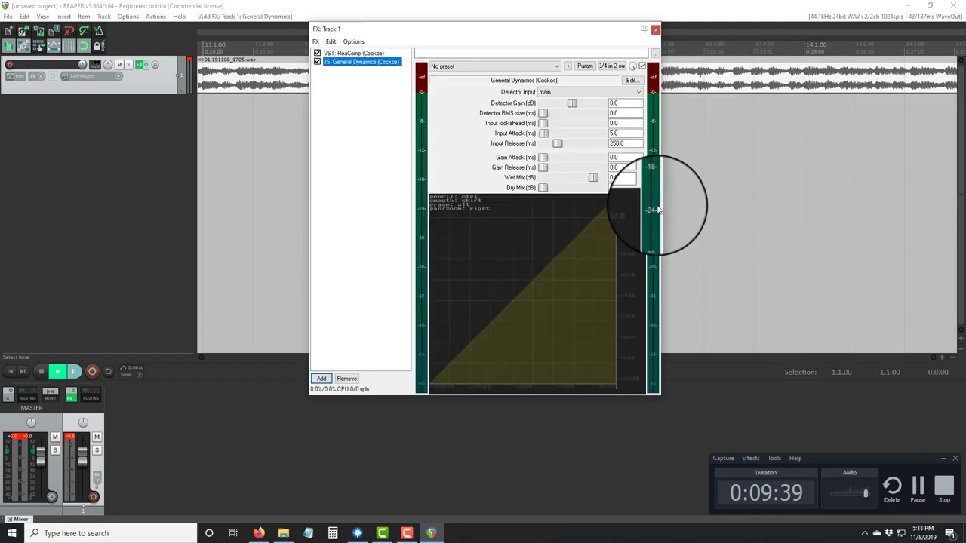
left_click(500, 68)
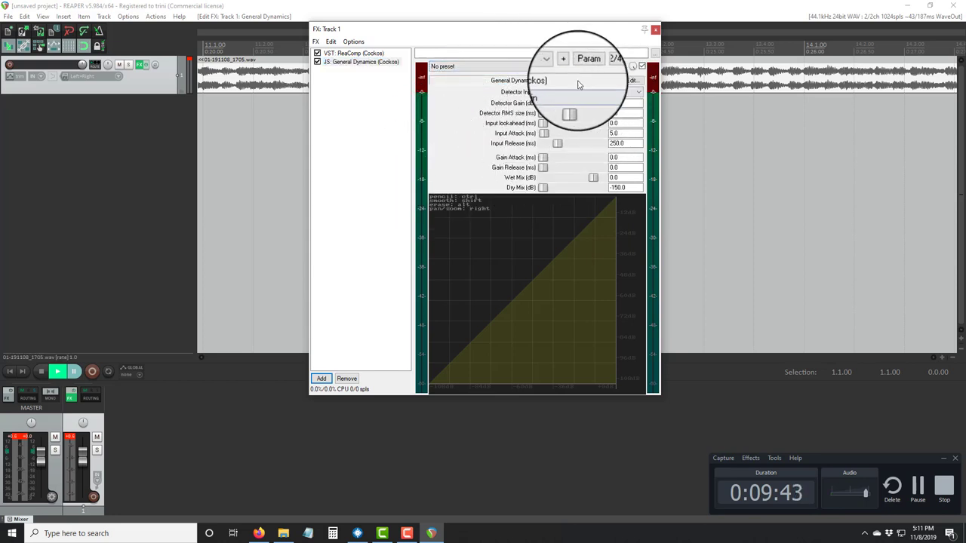
left_click(347, 377)
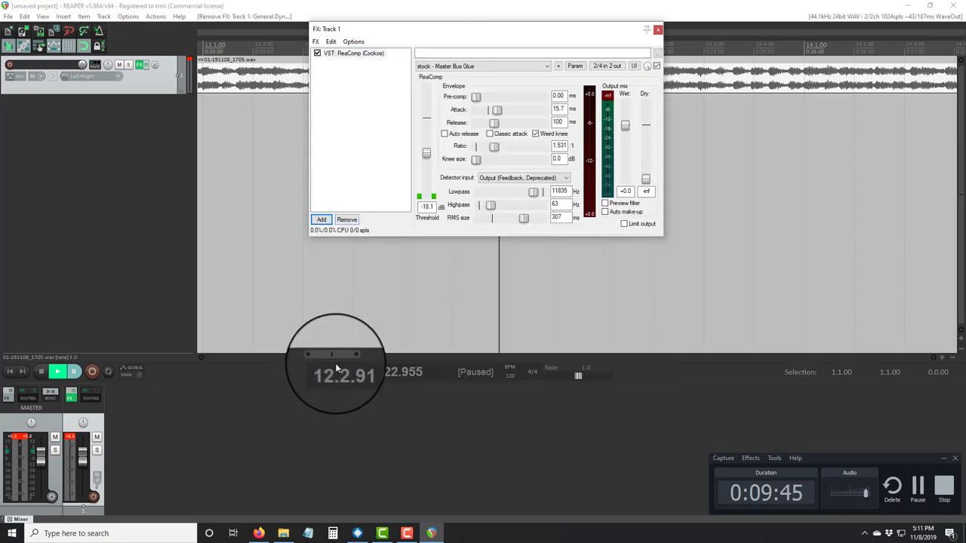
- Find a limiter among all the effects, try L1 limiter Mono (Waves) after ReaComp, and remove it from the chain
left_click(322, 219)
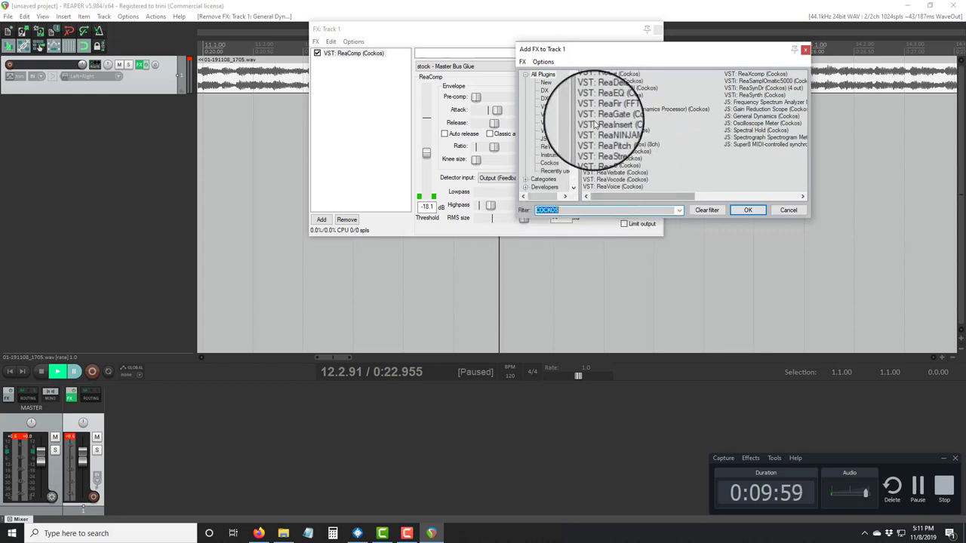
left_click(707, 209)
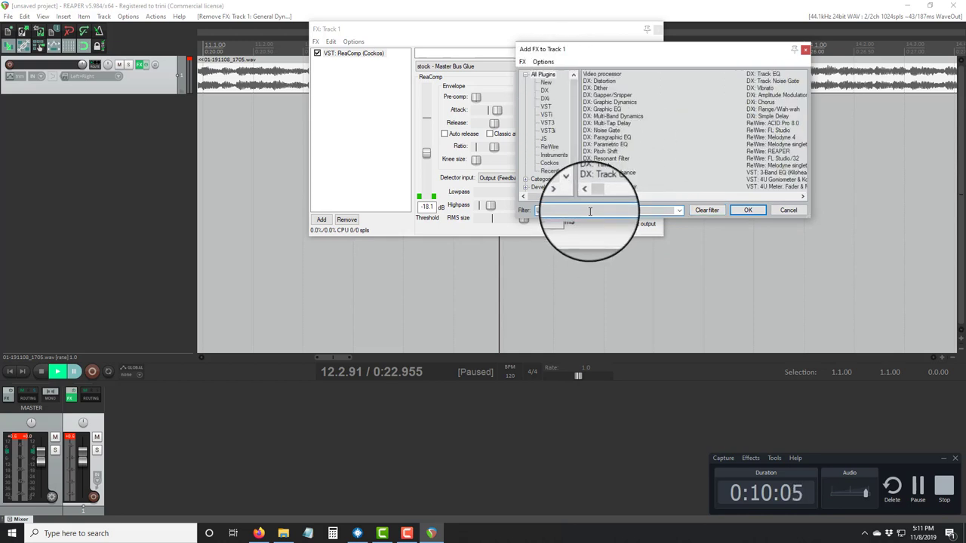
type("limitER")
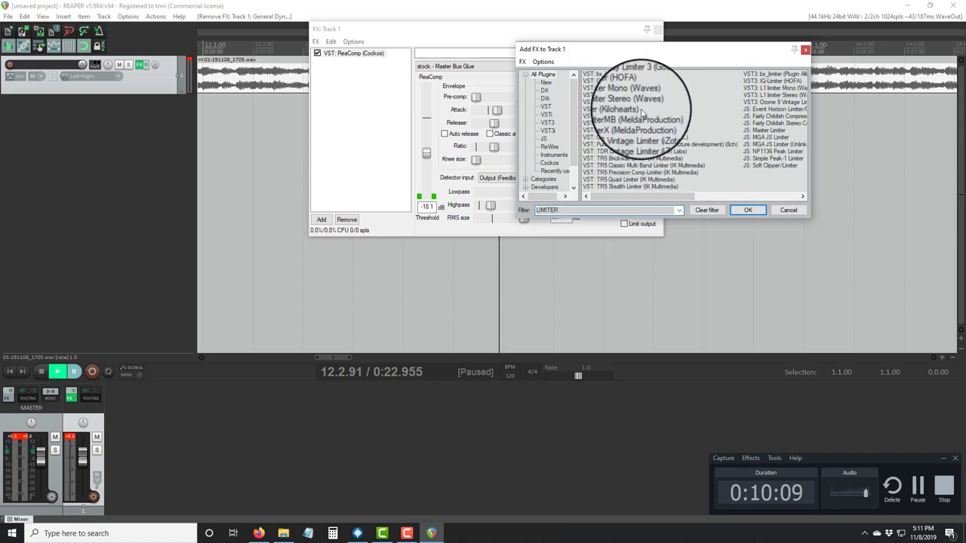
left_click(777, 96)
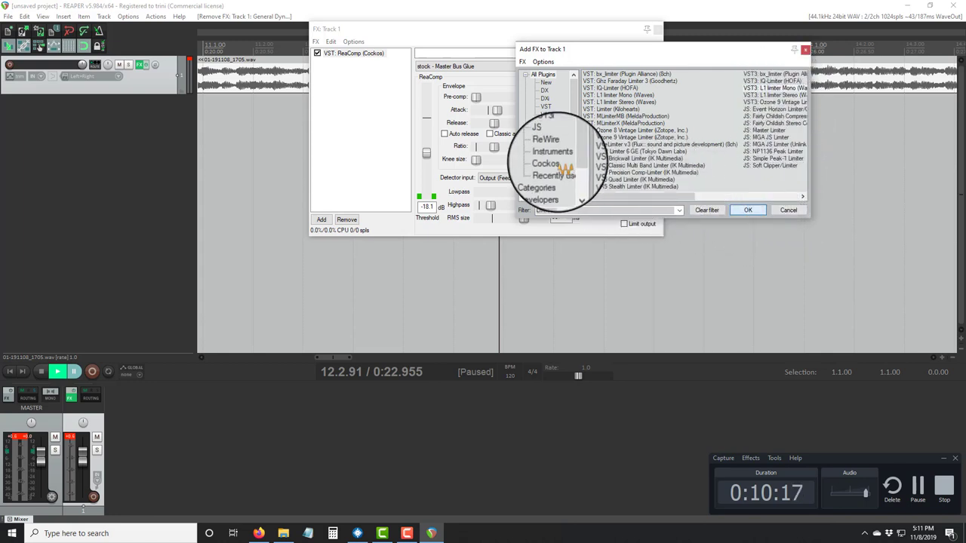
key("Return")
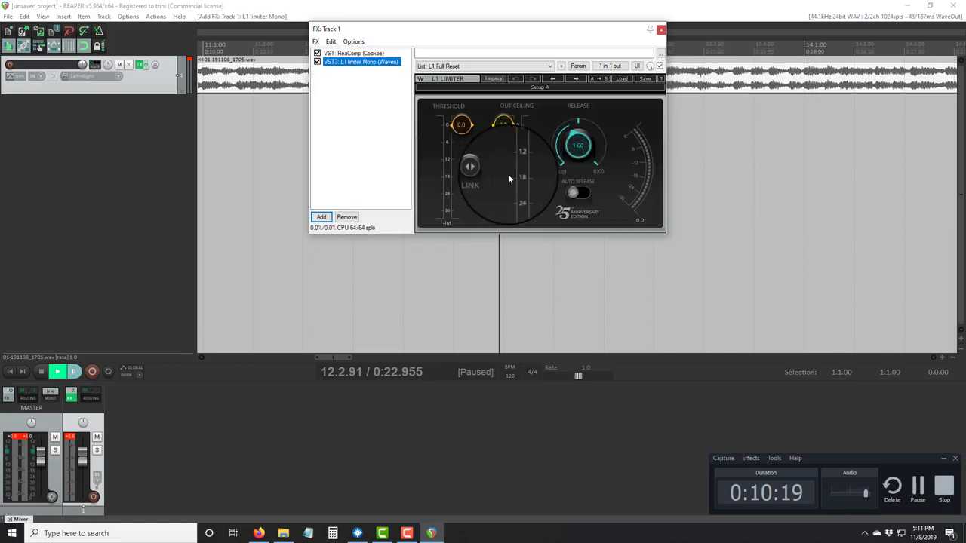
left_click(346, 217)
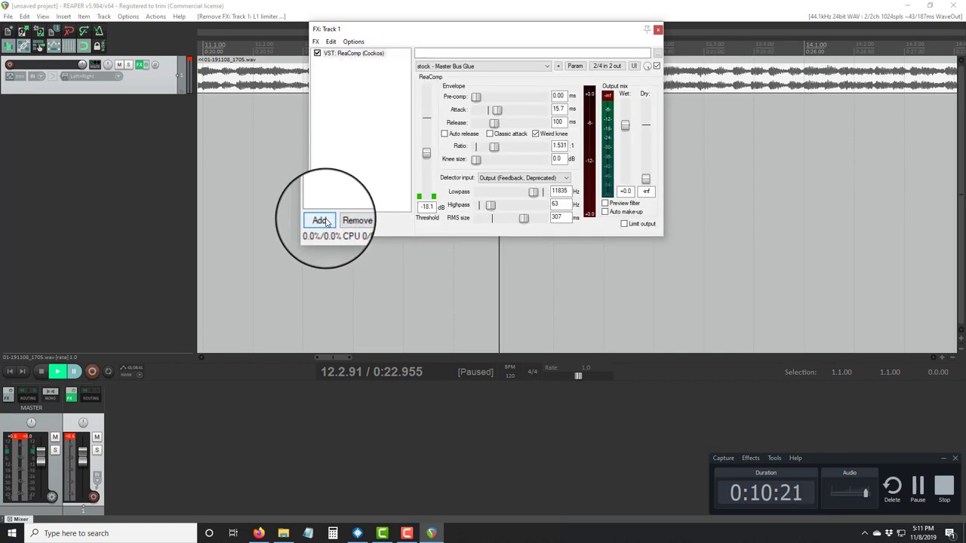
- Add the VST L2 Stereo (Waves) limiter after ReaComp and set its output ceiling to -0.5
left_click(320, 220)
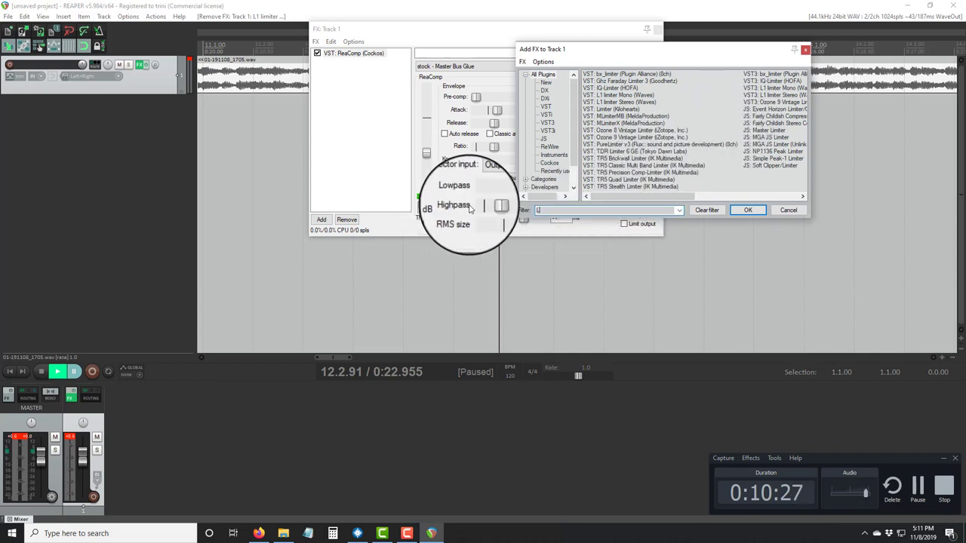
type("3")
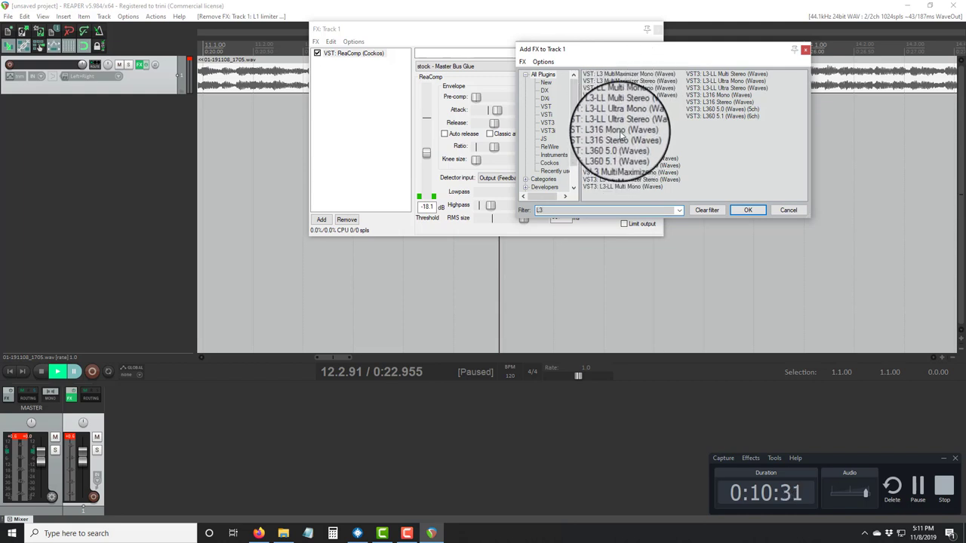
double_click(540, 211)
type("L2")
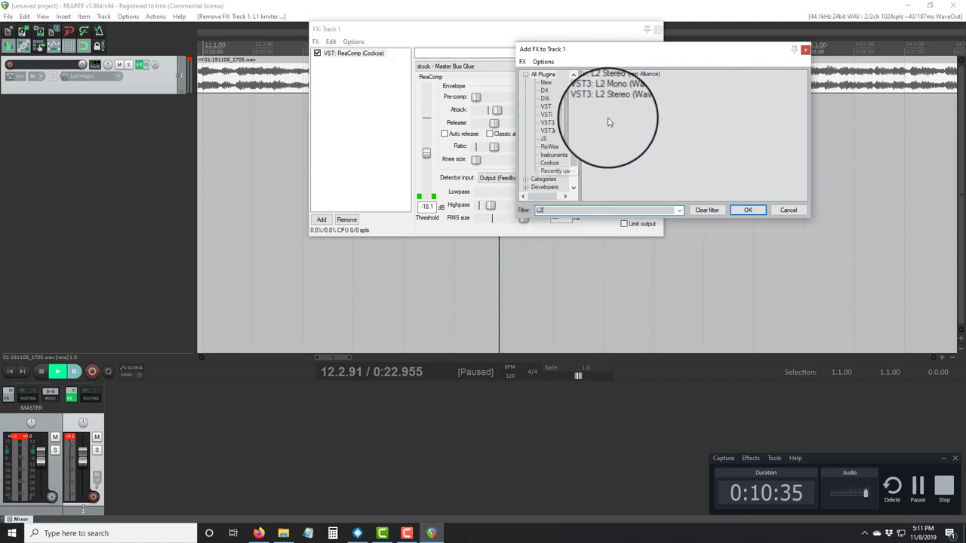
left_click(611, 88)
left_click(750, 217)
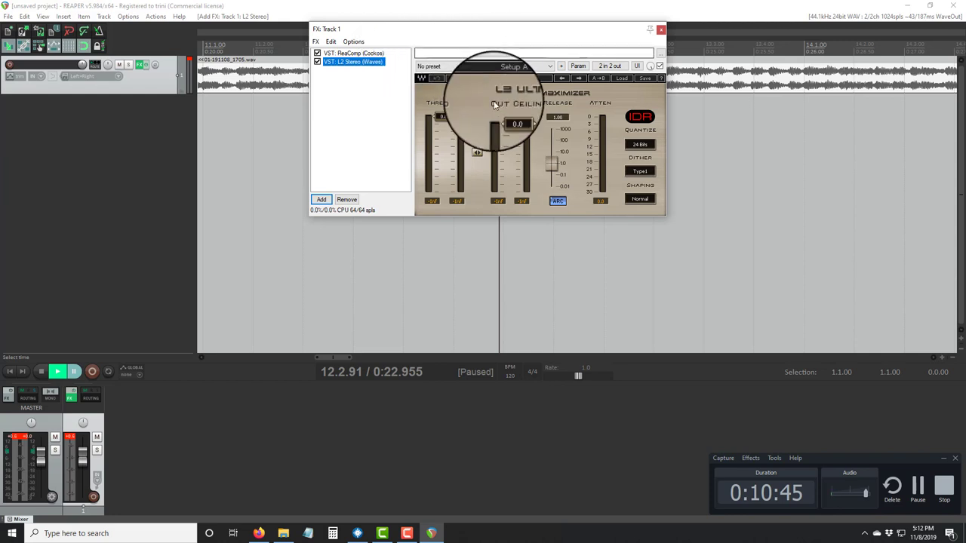
left_click_drag(505, 119, 502, 125)
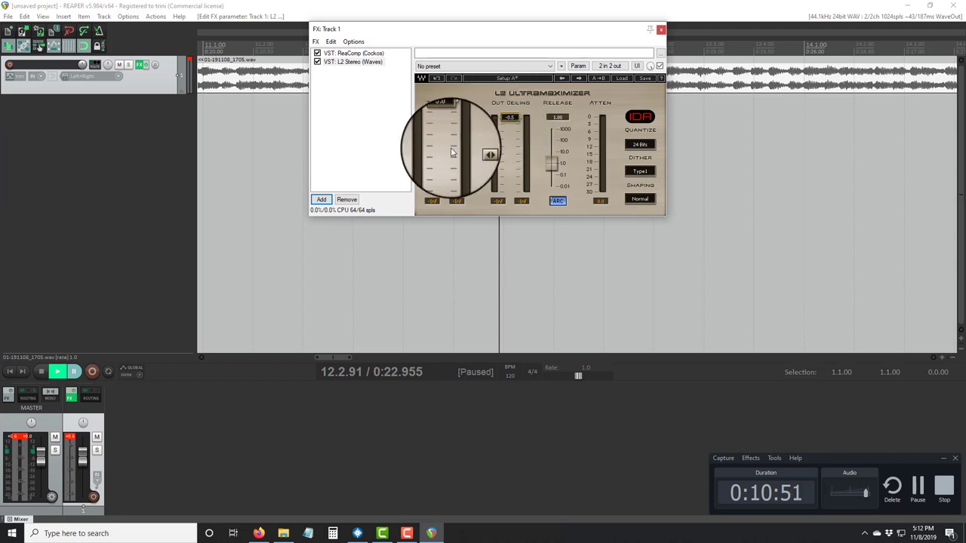
- Play the recording in stretches while trying L2 thresholds of -4.3 and -4.7, settle on -3.6, and pause playback
left_click(58, 371)
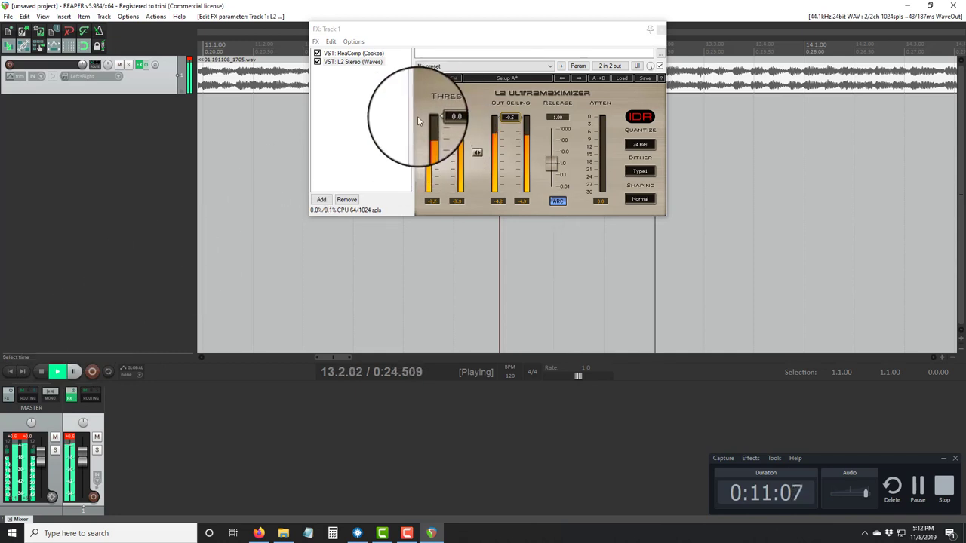
mouse_move(444, 119)
left_mouse_down()
mouse_move(433, 164)
mouse_move(445, 126)
left_mouse_up()
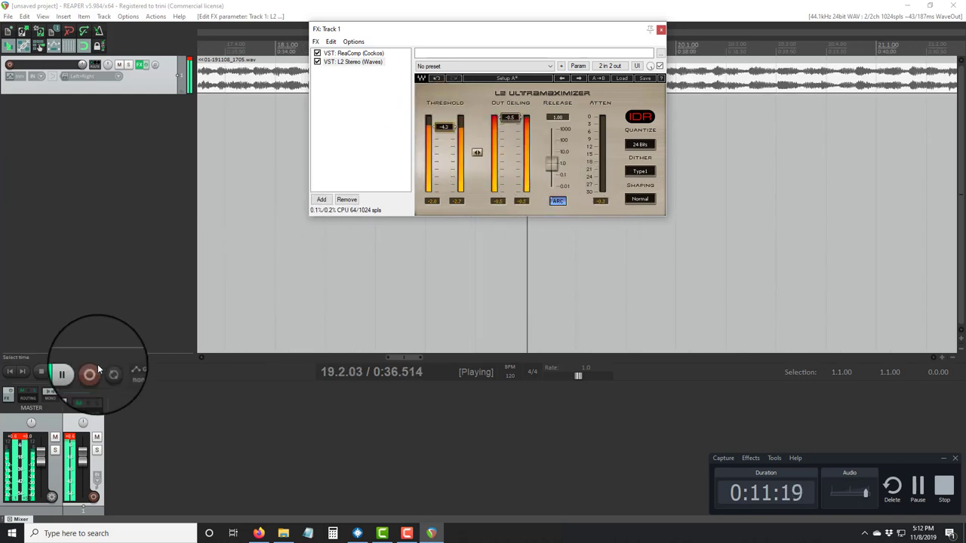
left_click(73, 371)
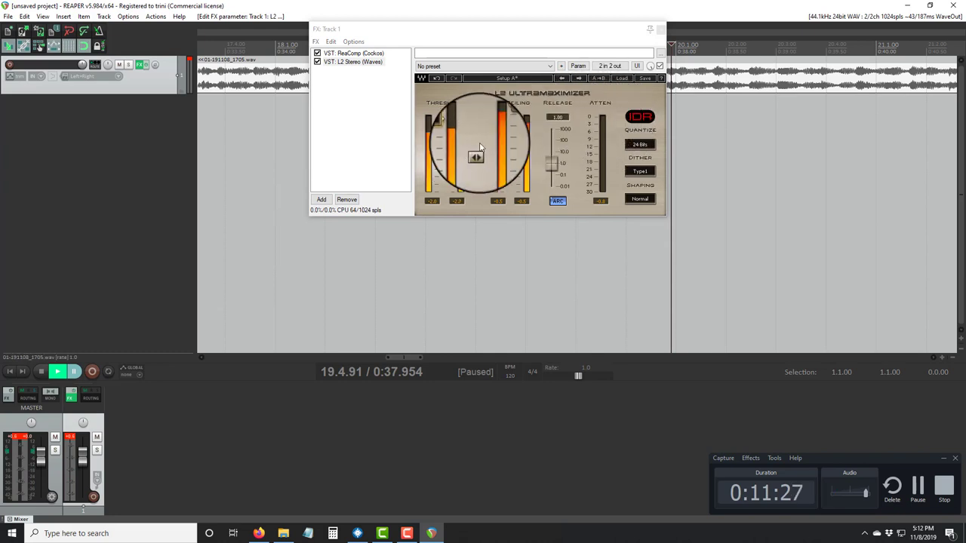
left_click(56, 371)
mouse_move(447, 130)
left_mouse_down()
mouse_move(435, 148)
mouse_move(437, 134)
left_mouse_up()
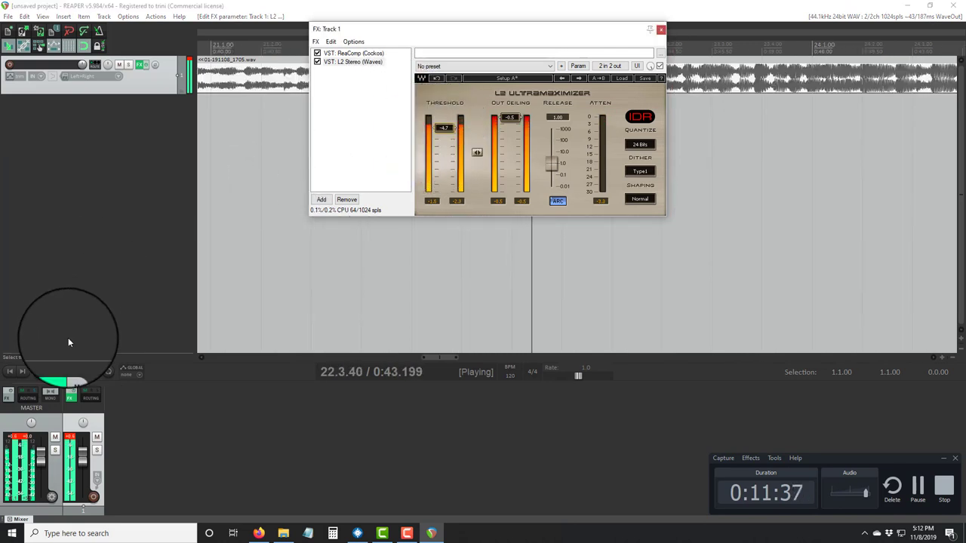
left_click(73, 371)
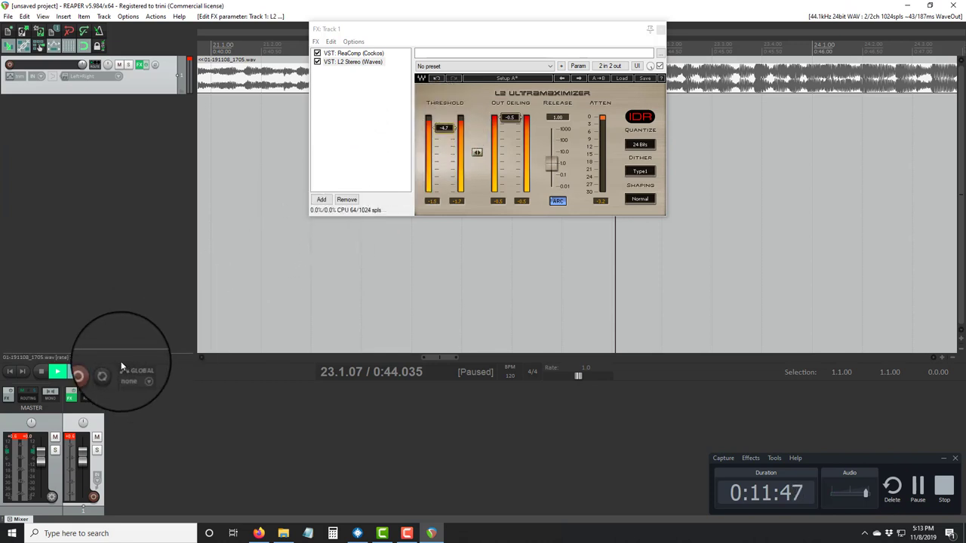
left_click(57, 371)
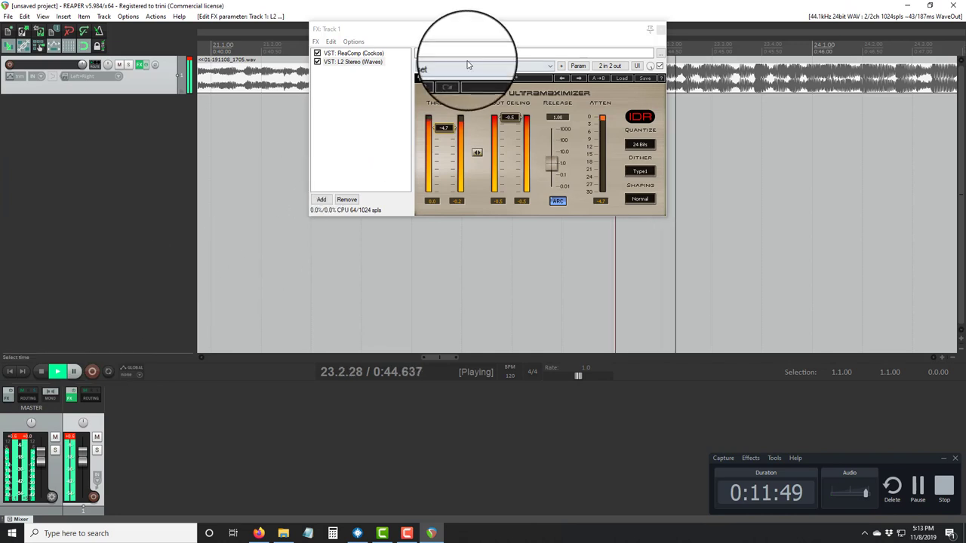
mouse_move(447, 129)
left_mouse_down()
mouse_move(452, 114)
mouse_move(445, 118)
left_mouse_up()
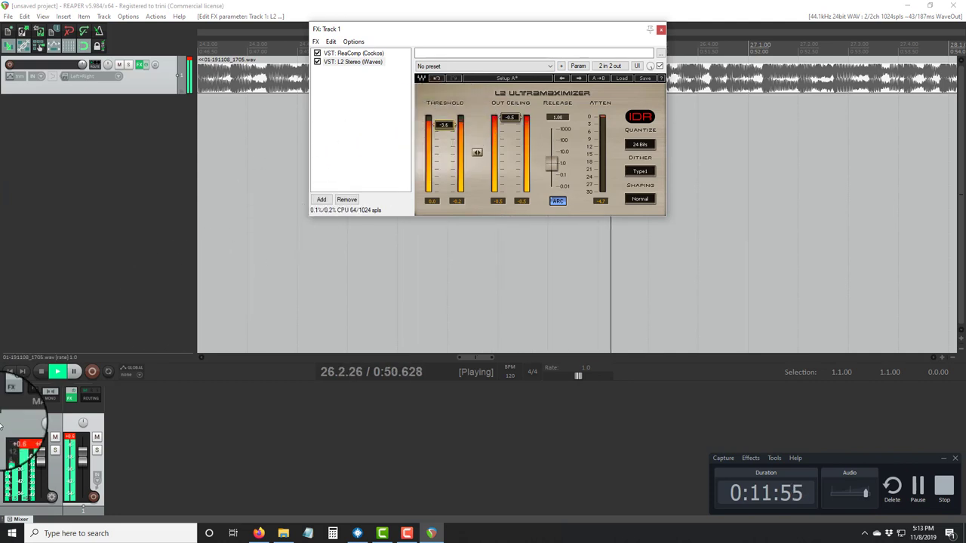
left_click(73, 371)
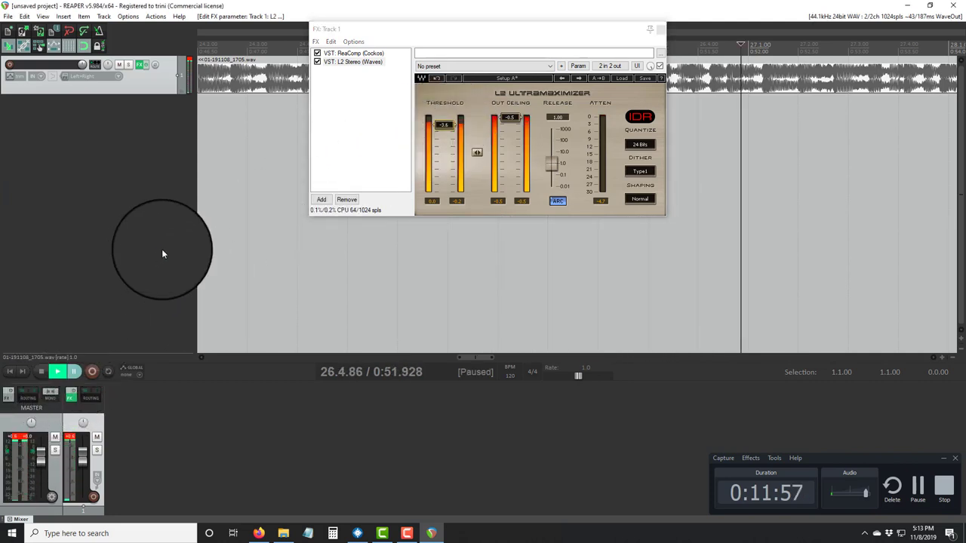